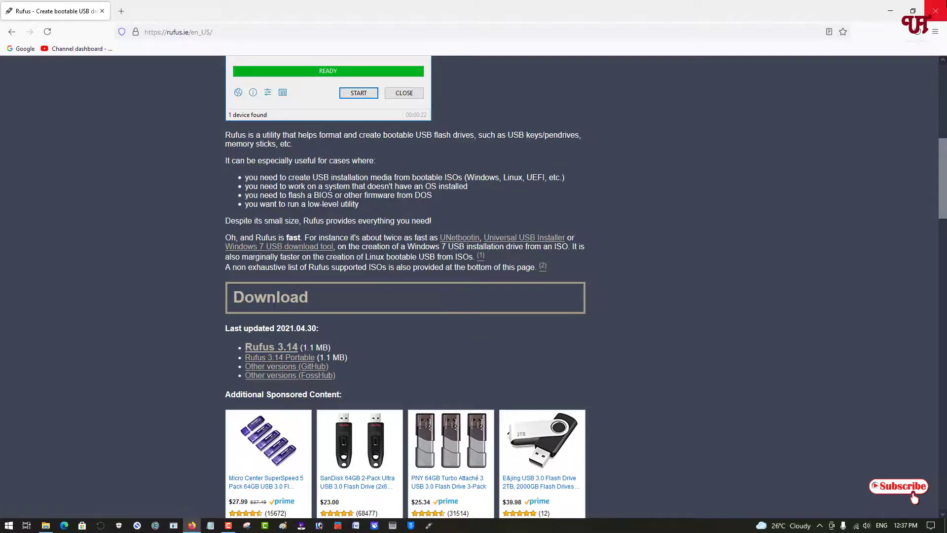
# - Close the browser and launch Rufus, allowing it to check for application updates online
pyautogui.click(935, 11)
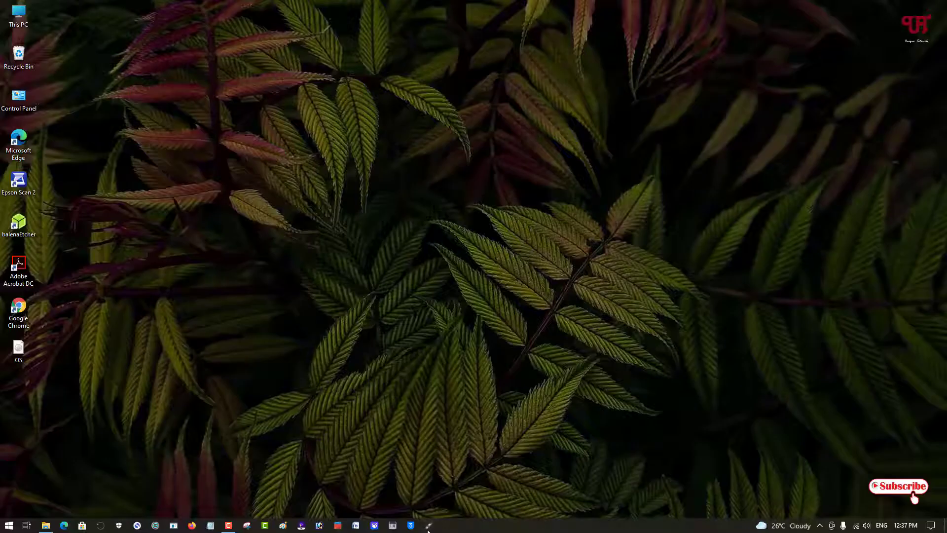
pyautogui.click(428, 526)
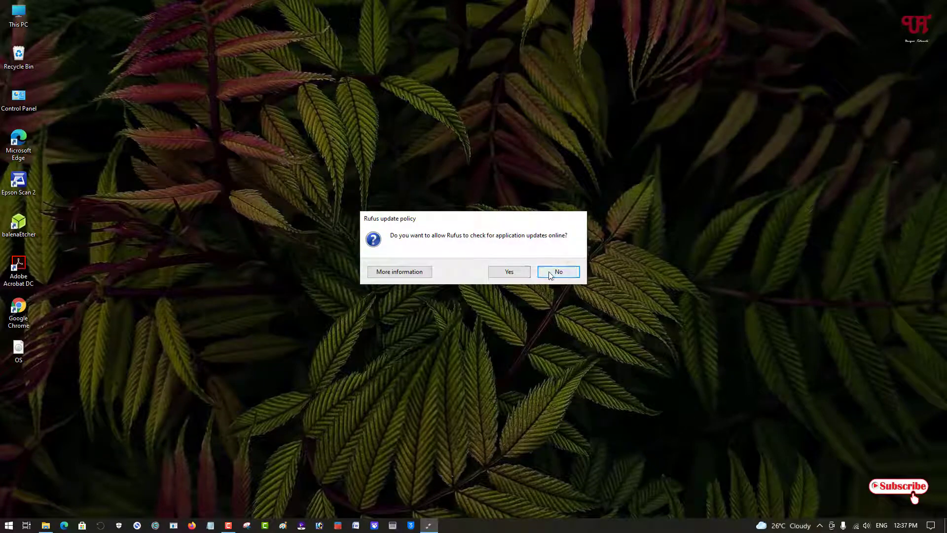
pyautogui.click(511, 272)
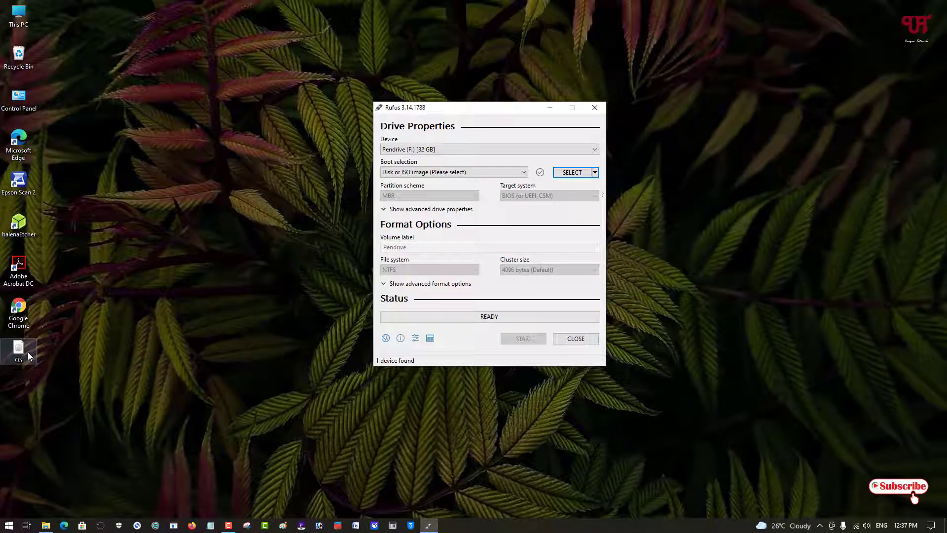
# - Load the OS image file from the Desktop as the boot selection
pyautogui.click(566, 172)
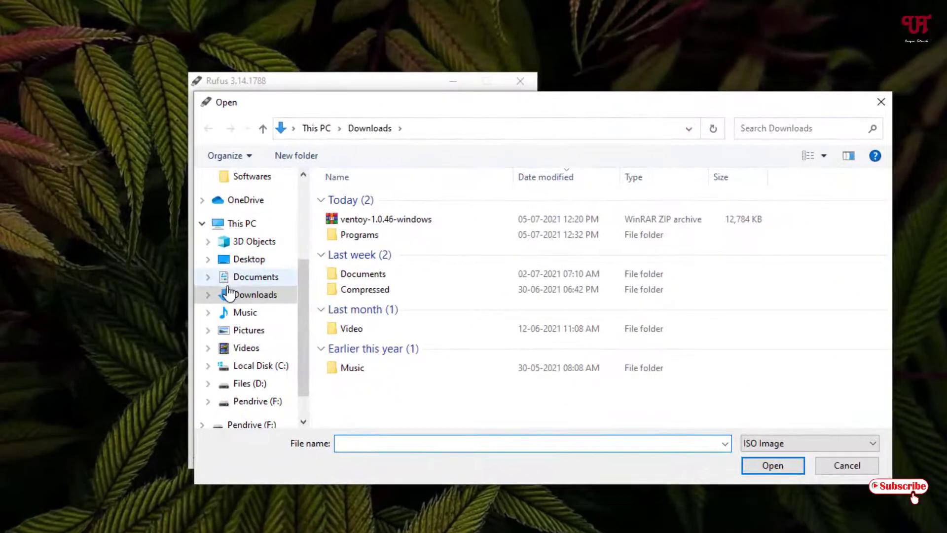
pyautogui.click(245, 260)
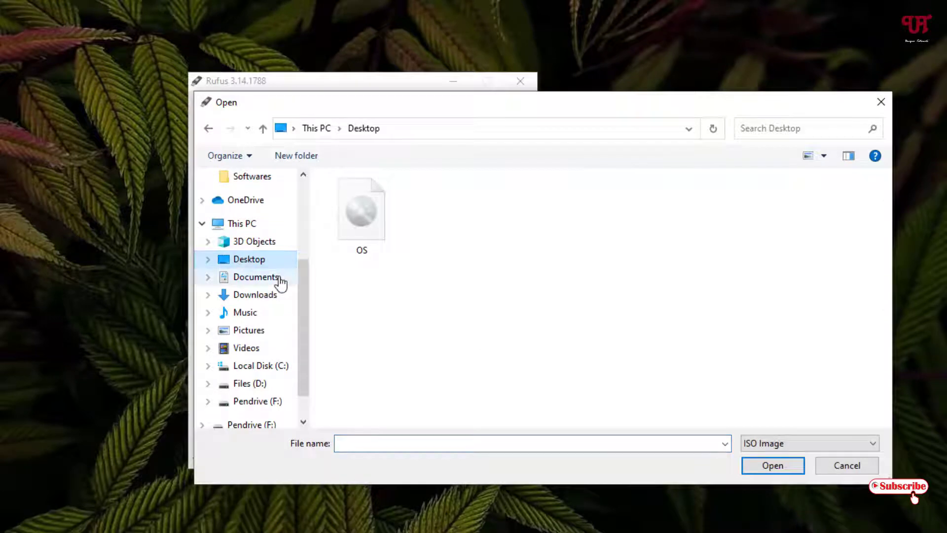
pyautogui.click(369, 227)
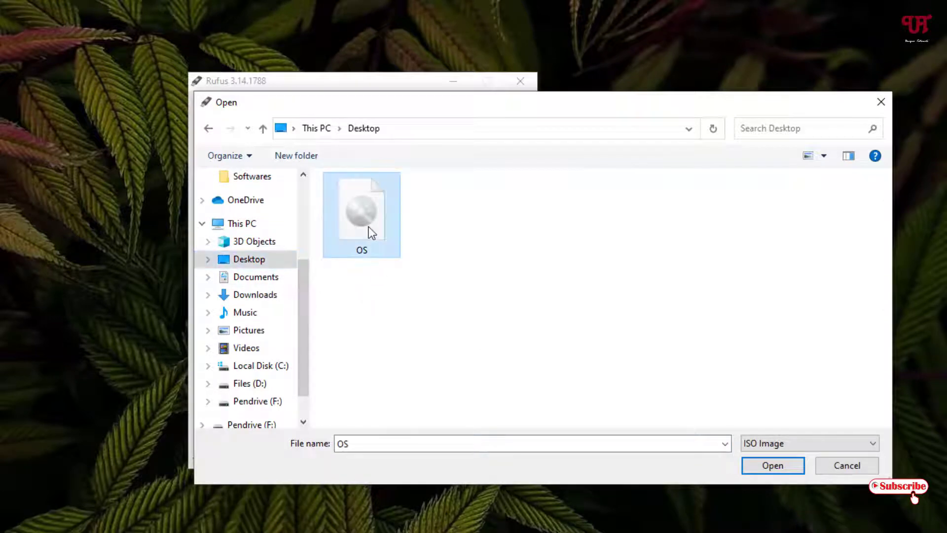
pyautogui.click(772, 465)
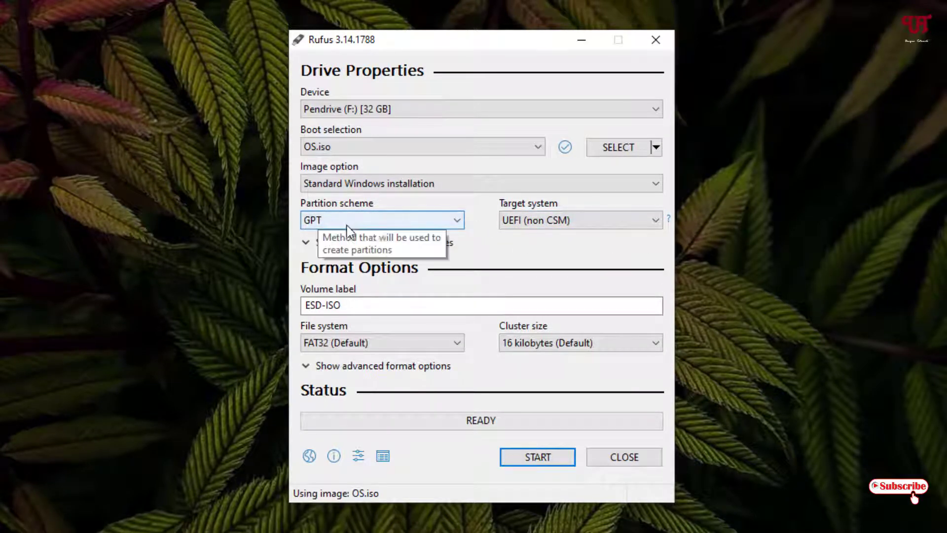
# - Set the partition scheme to MBR
pyautogui.click(459, 224)
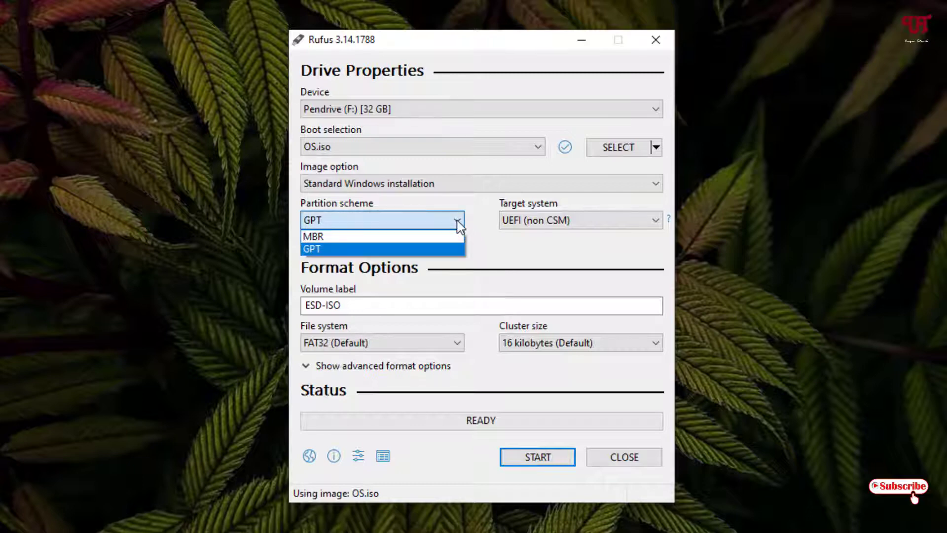
pyautogui.click(437, 239)
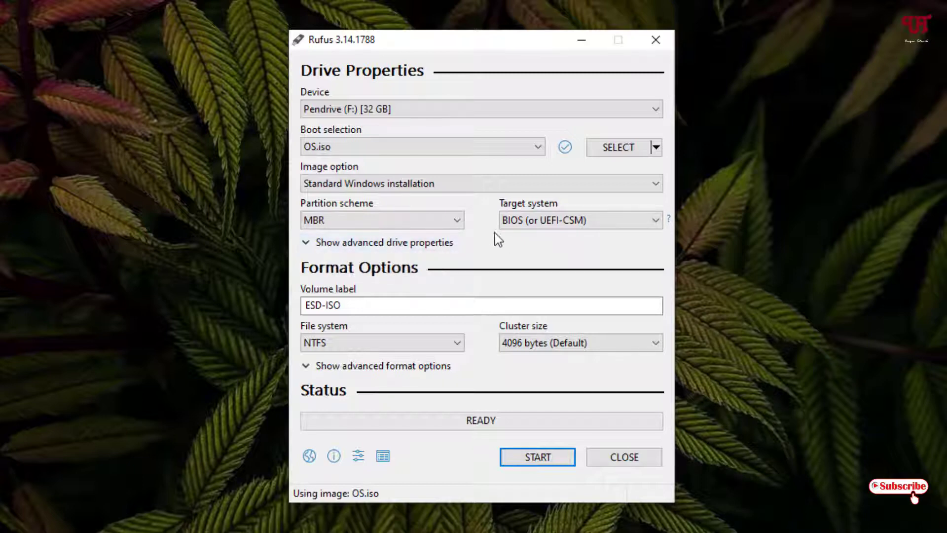
pyautogui.click(461, 222)
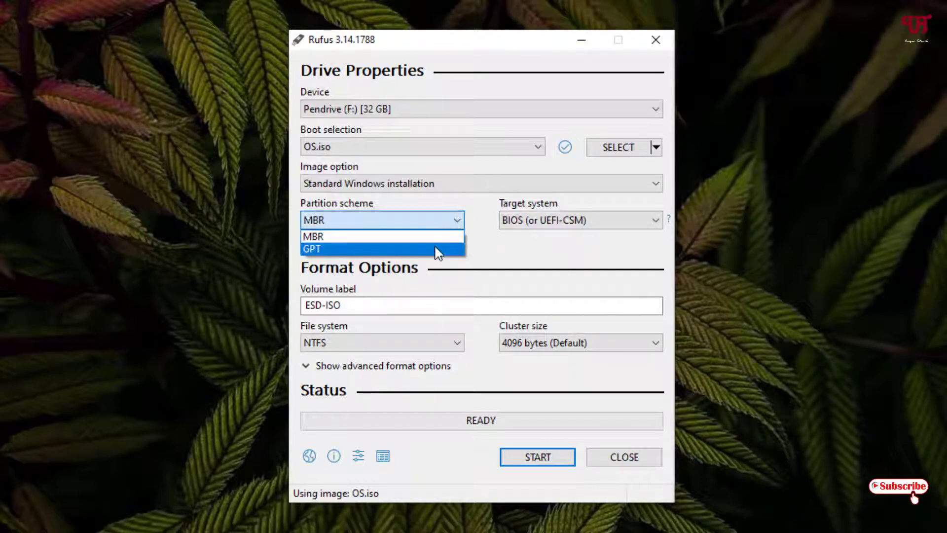
pyautogui.click(498, 221)
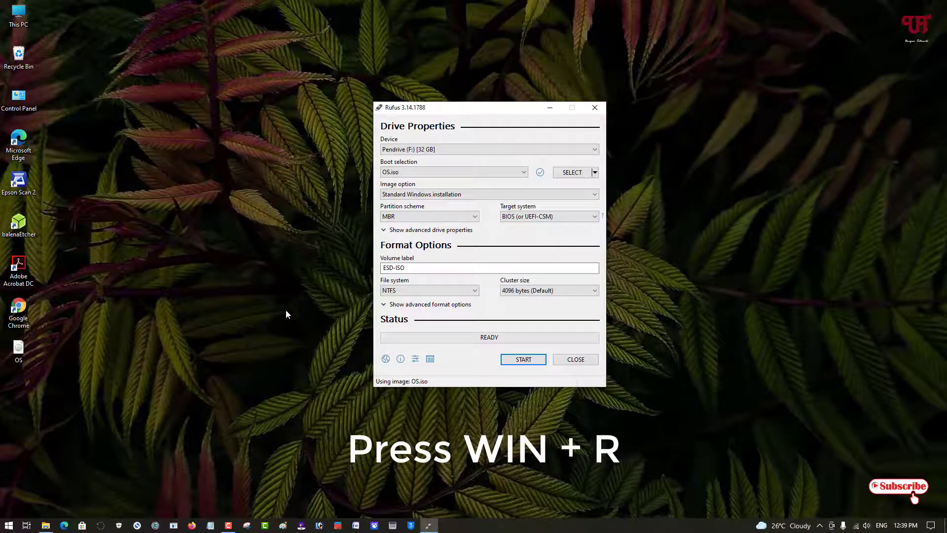
# - Run msinfo32 to open System Information and check the computer's BIOS Mode in the system summary
pyautogui.press('super+r')
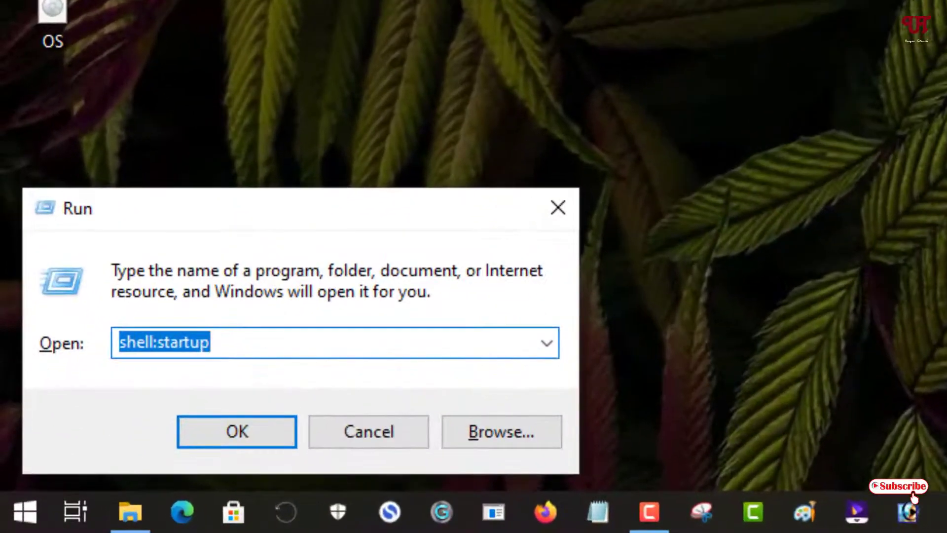
pyautogui.press('BackSpace')
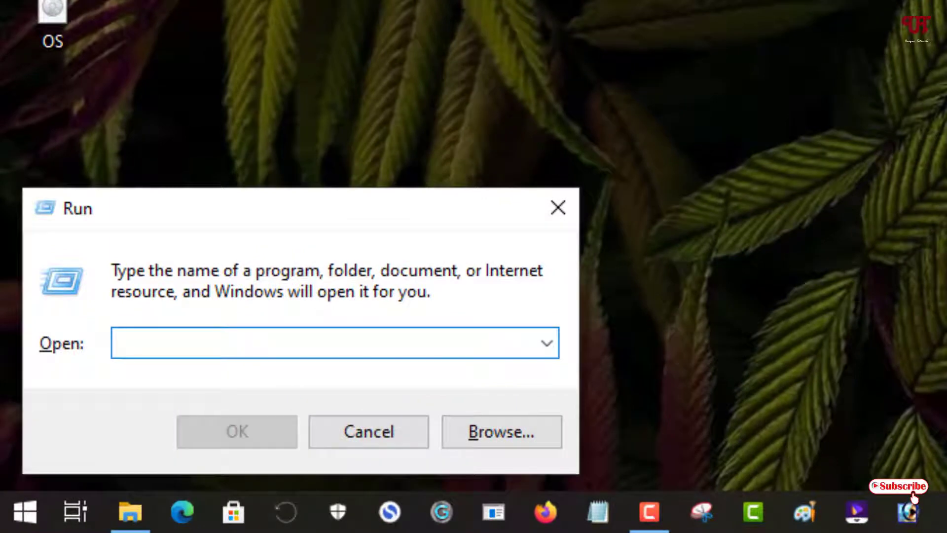
pyautogui.write('ms')
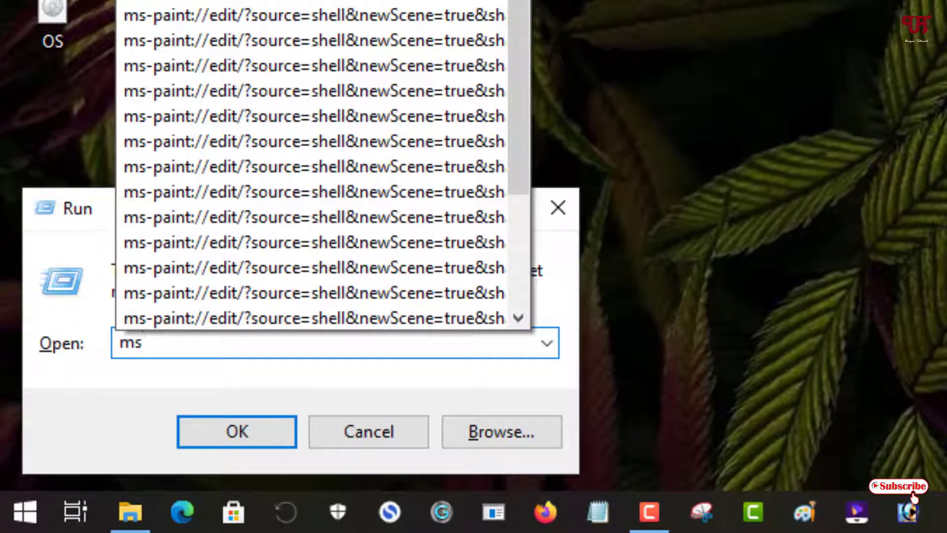
pyautogui.write('info3')
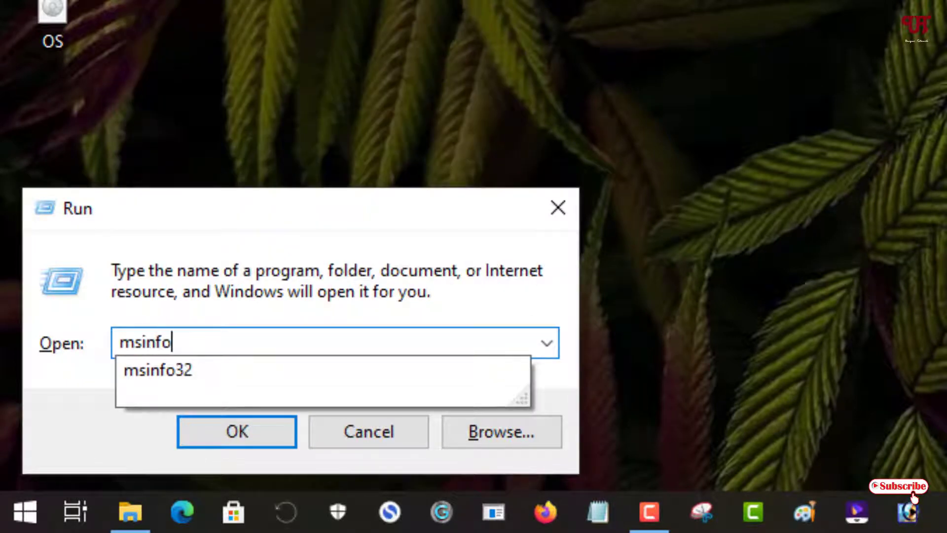
pyautogui.write('2')
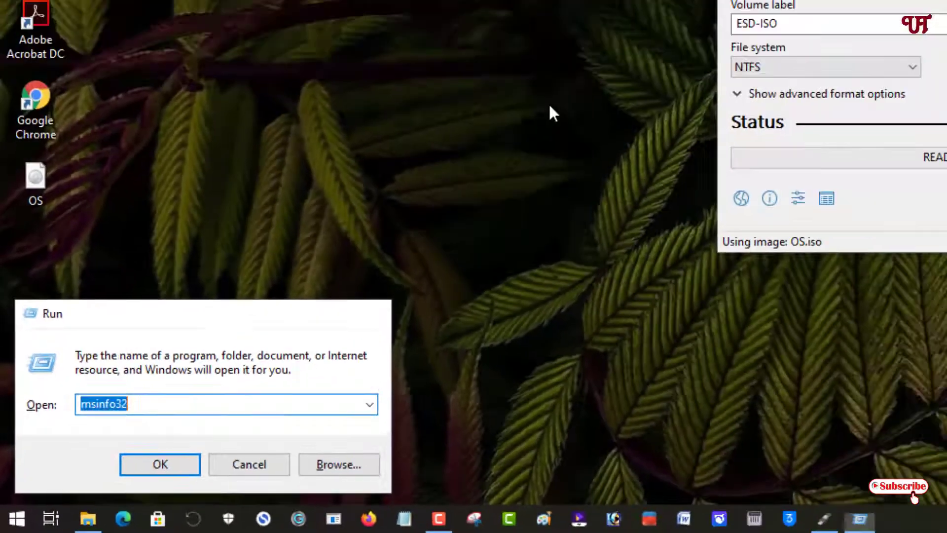
pyautogui.press('Return')
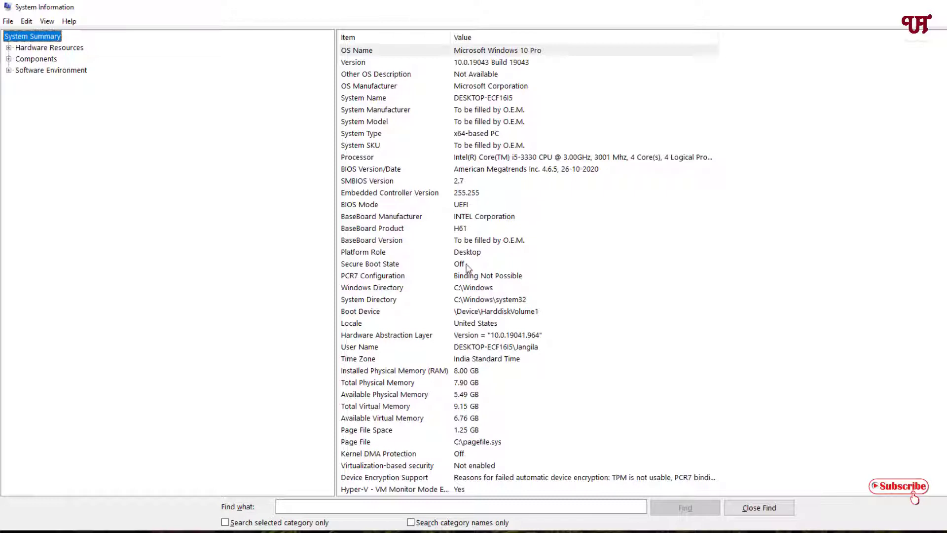
pyautogui.click(372, 206)
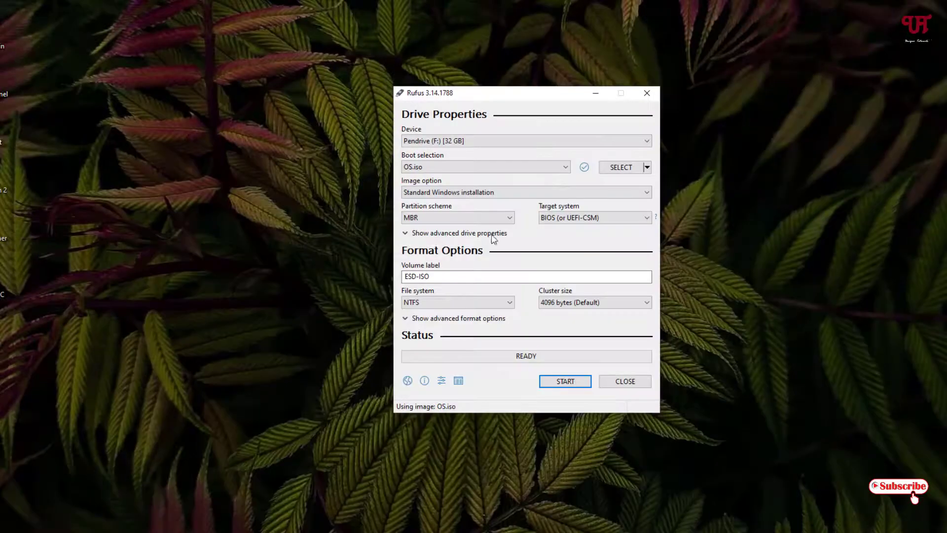
# - Switch the partition scheme between GPT and MBR to compare their target systems, ending on MBR
pyautogui.click(418, 220)
pyautogui.press('Tab')
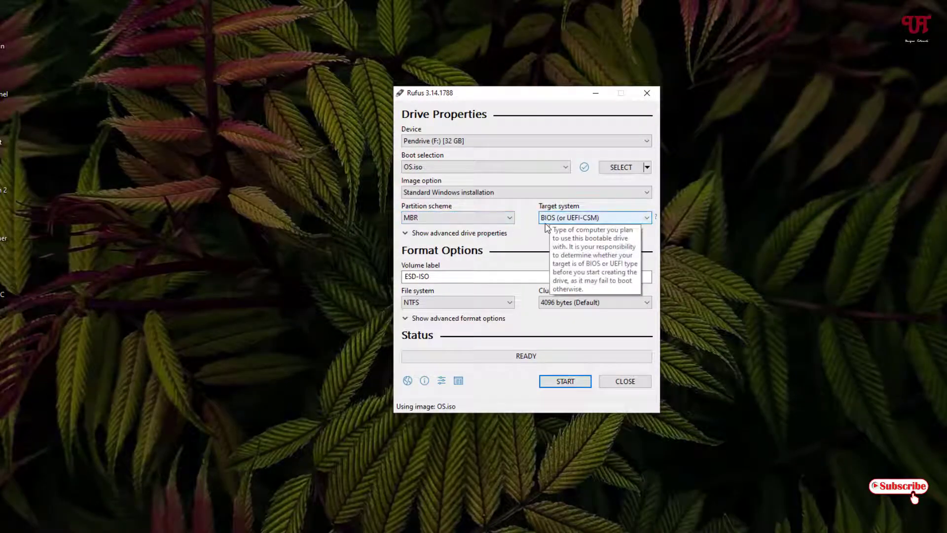
pyautogui.click(469, 223)
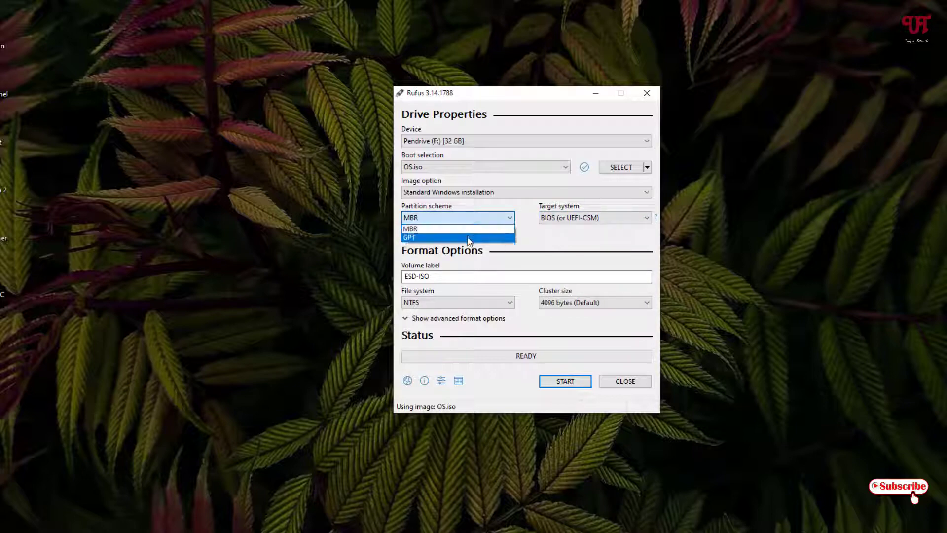
pyautogui.click(466, 234)
pyautogui.click(442, 225)
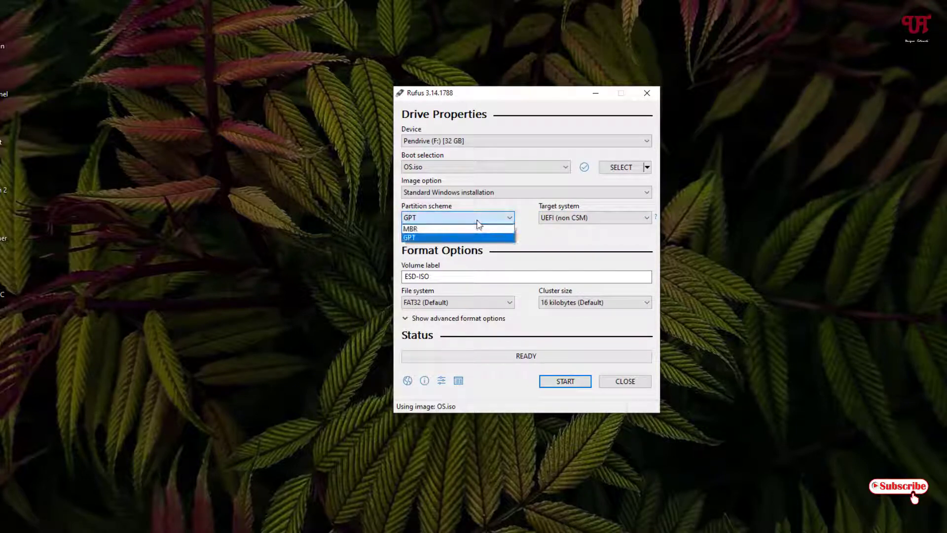
pyautogui.click(463, 227)
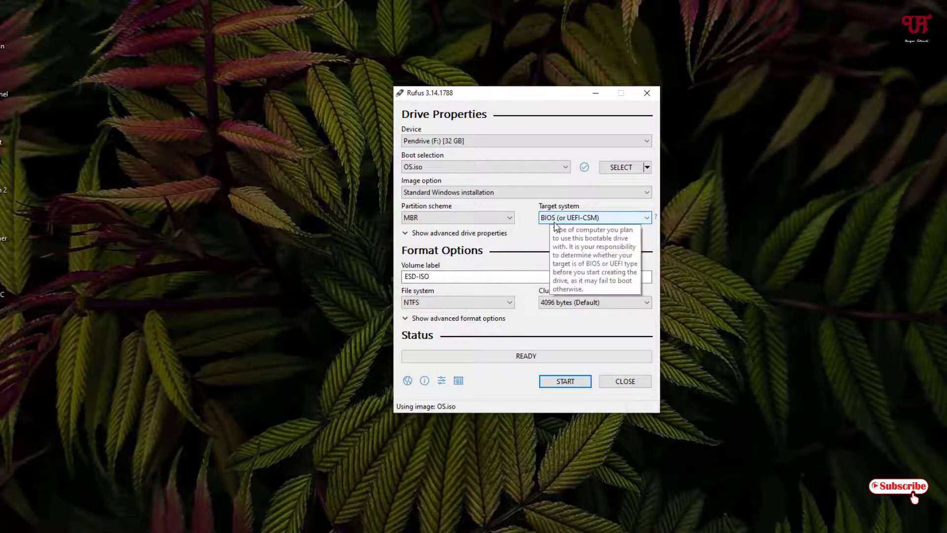
pyautogui.click(567, 381)
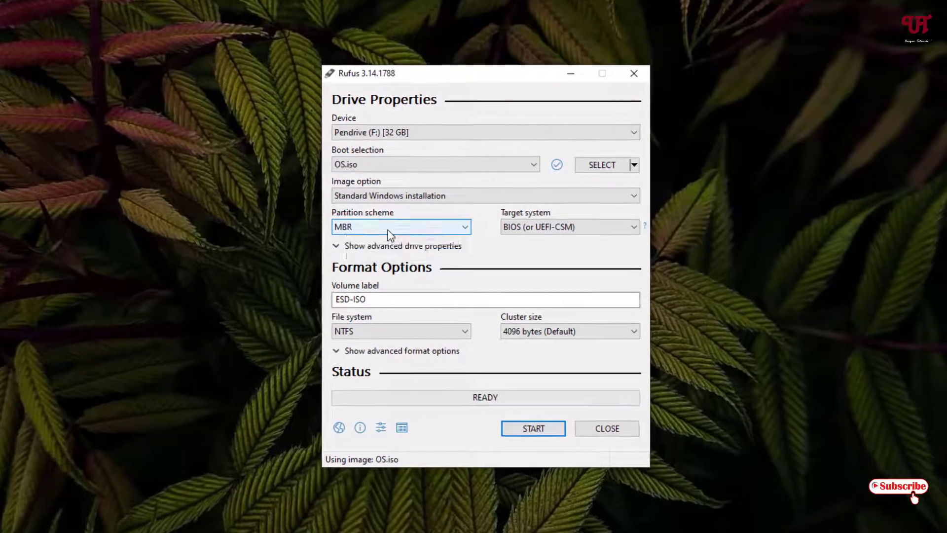
pyautogui.click(493, 219)
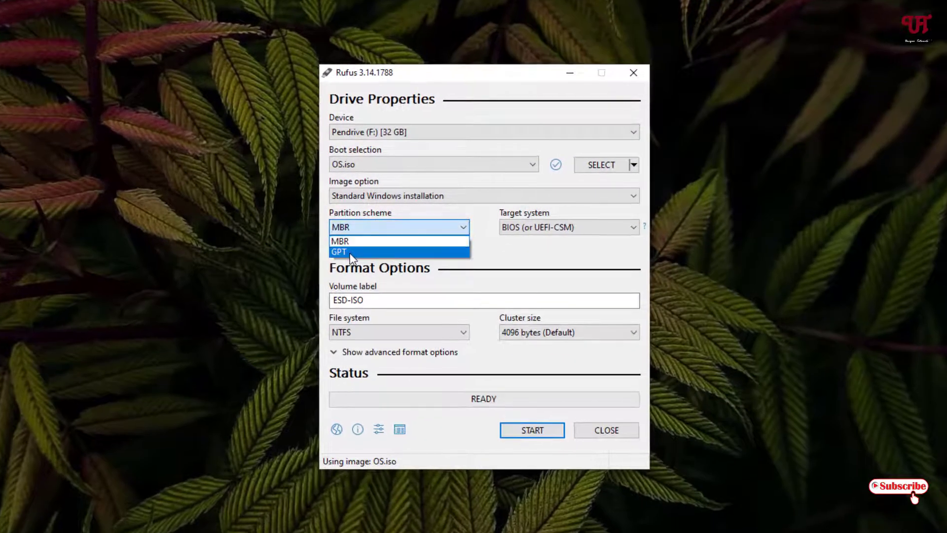
pyautogui.click(350, 253)
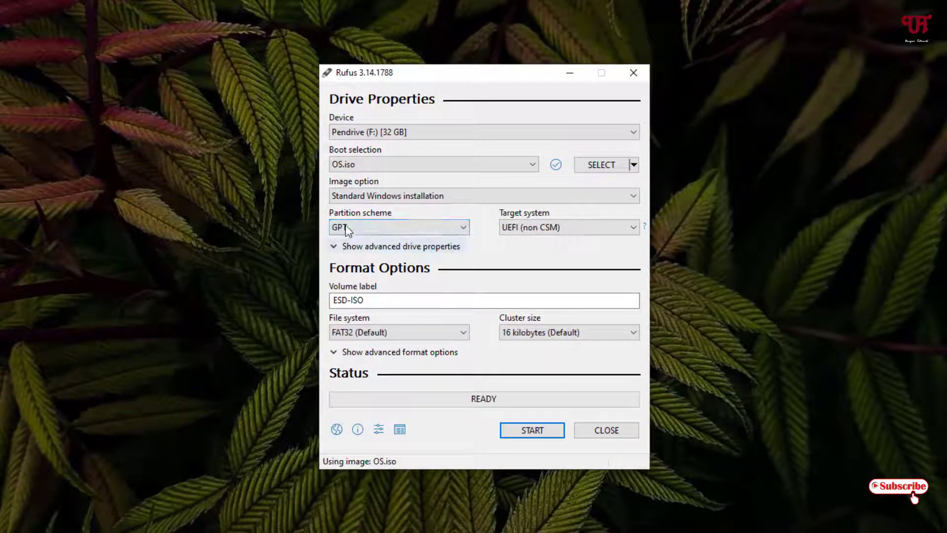
pyautogui.click(380, 231)
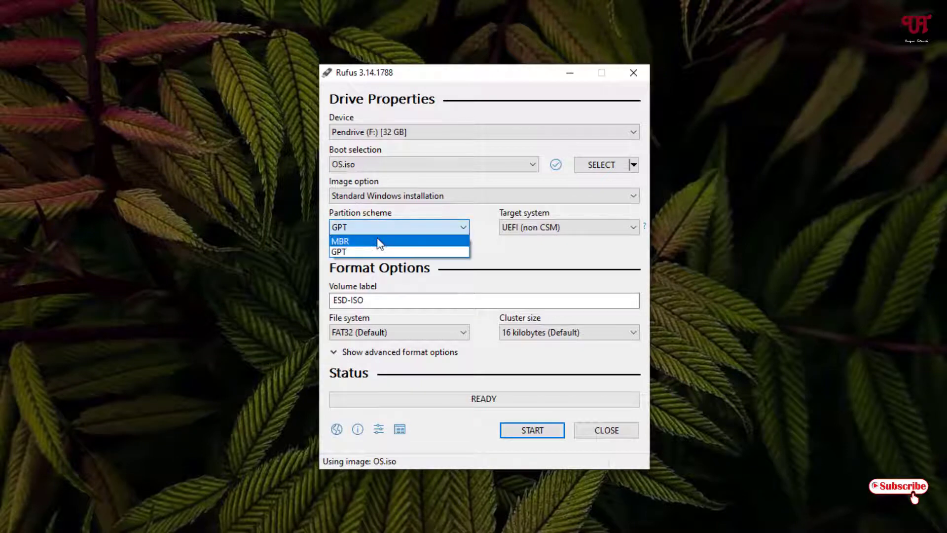
pyautogui.click(347, 242)
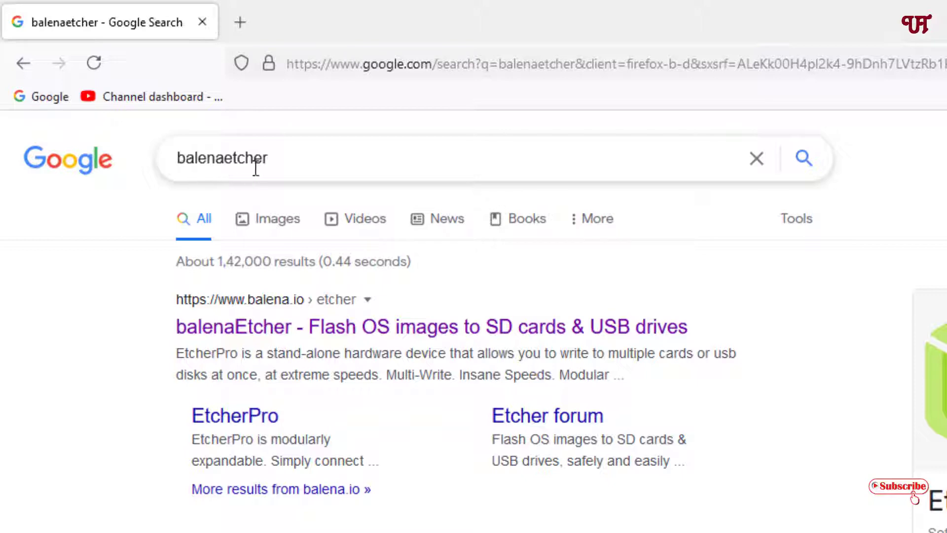
# - Open the balenaEtcher site from the browser's search results, review its download assets, and close the browser
pyautogui.click(245, 333)
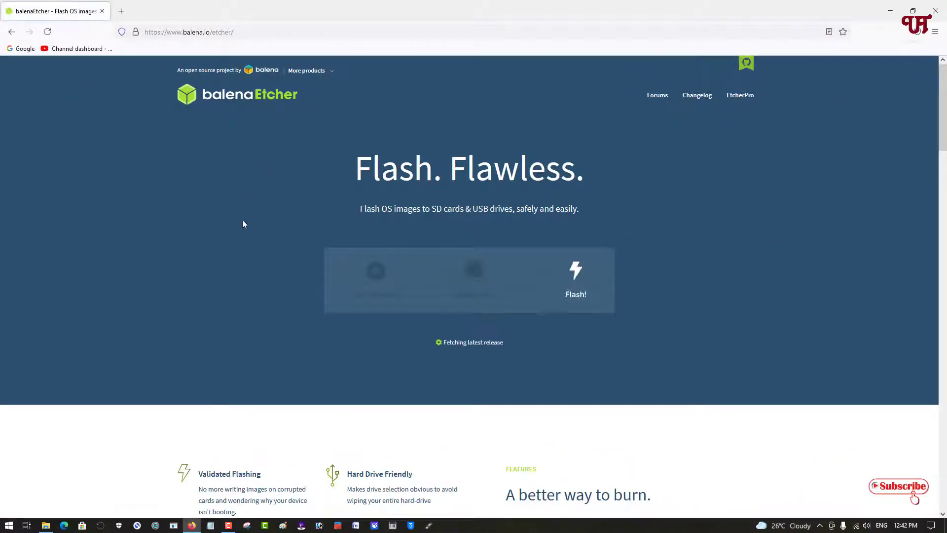
pyautogui.scroll(-10, 265, 247)
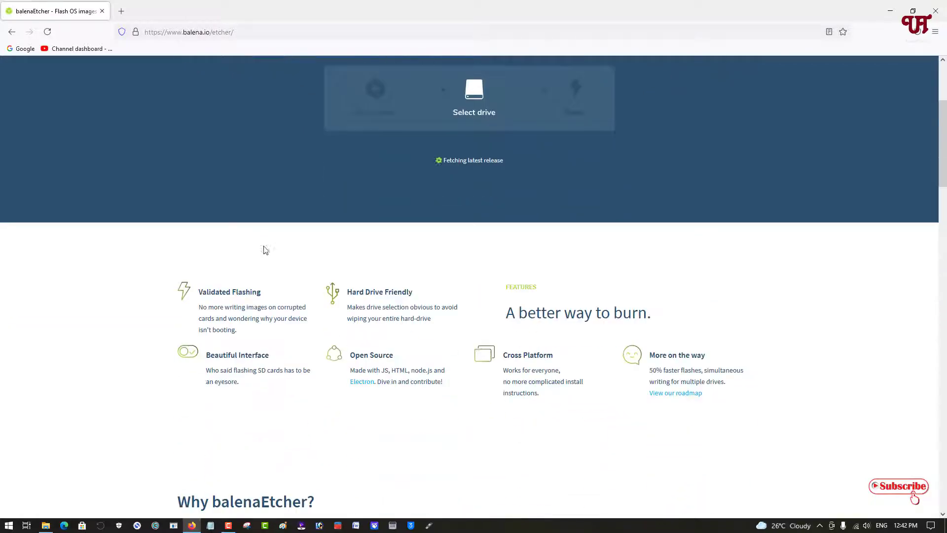
pyautogui.scroll(-5, 264, 249)
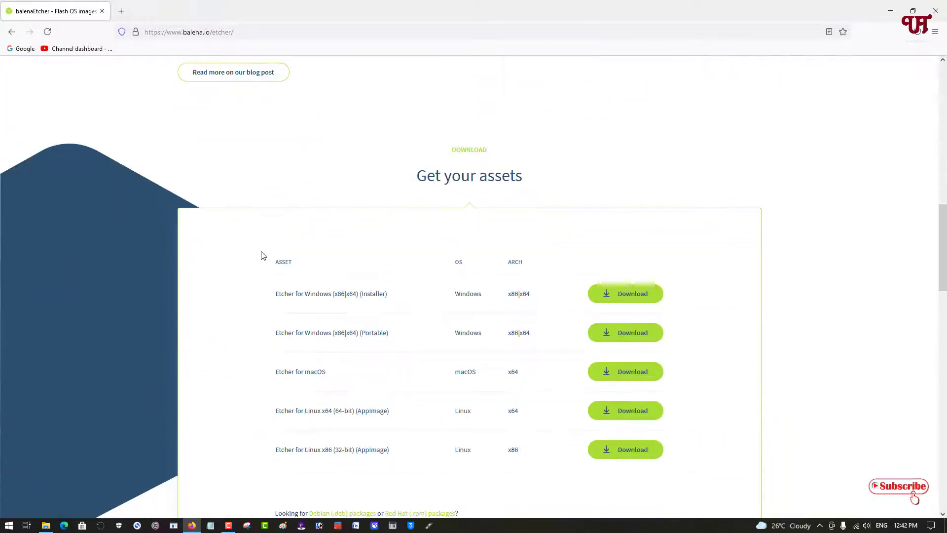
pyautogui.scroll(-1, 276, 227)
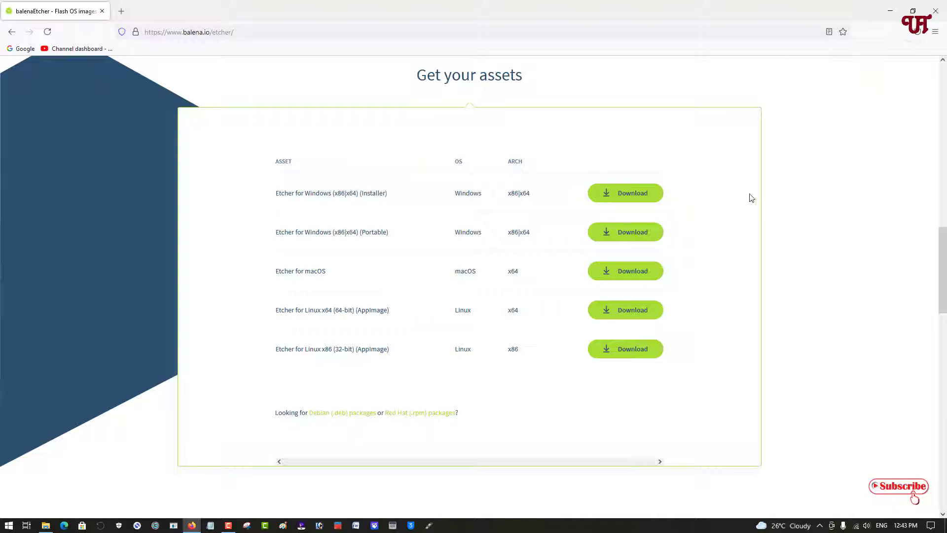
pyautogui.click(938, 13)
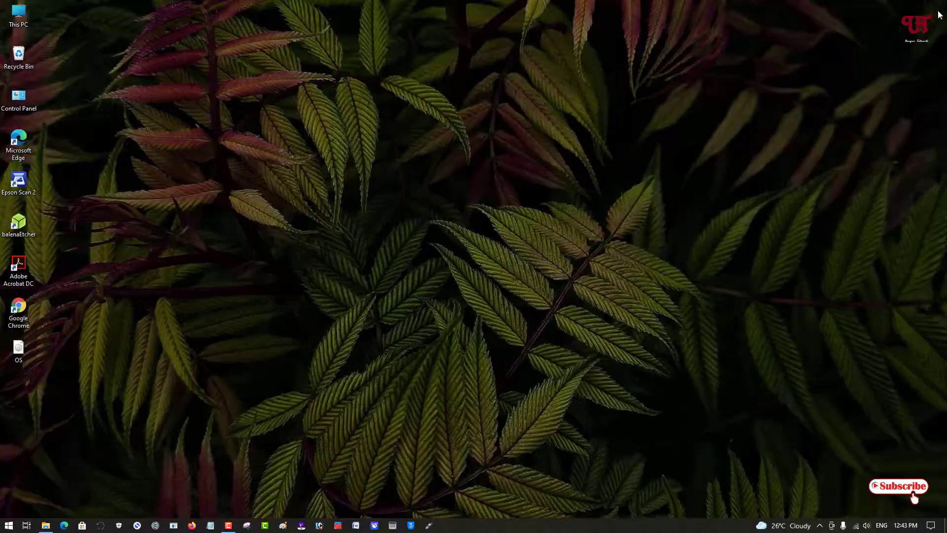
# - Launch balenaEtcher, load the OS image from the Desktop as the flash source, and continue past the partition table warning
pyautogui.doubleClick(23, 236)
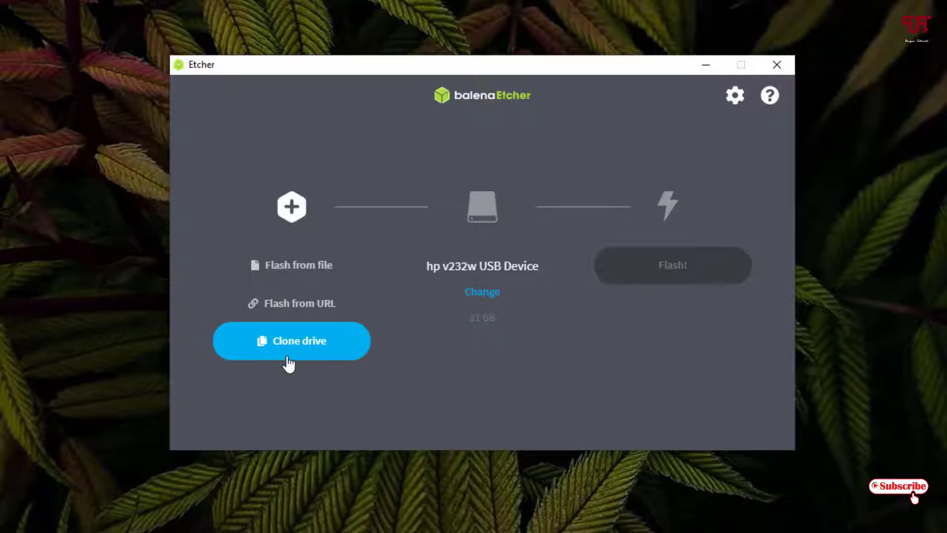
pyautogui.click(285, 275)
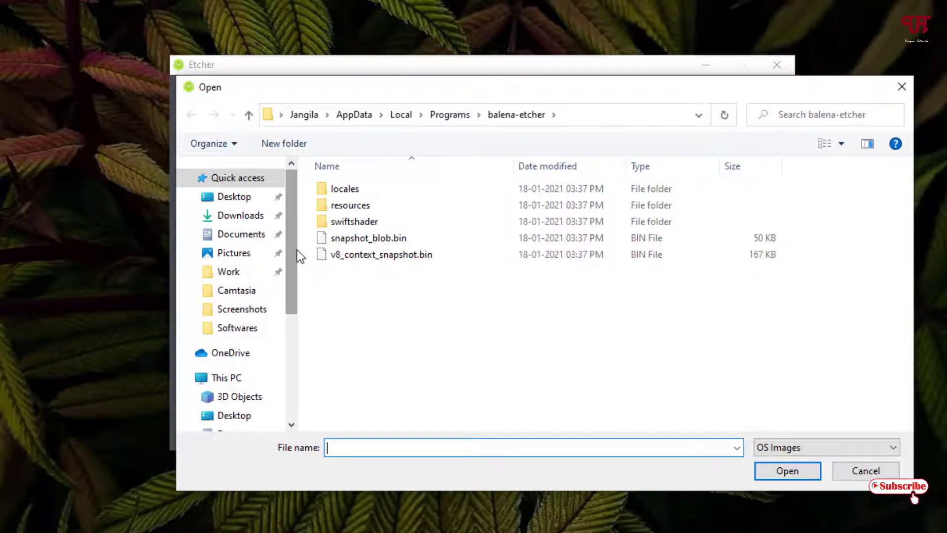
pyautogui.click(251, 198)
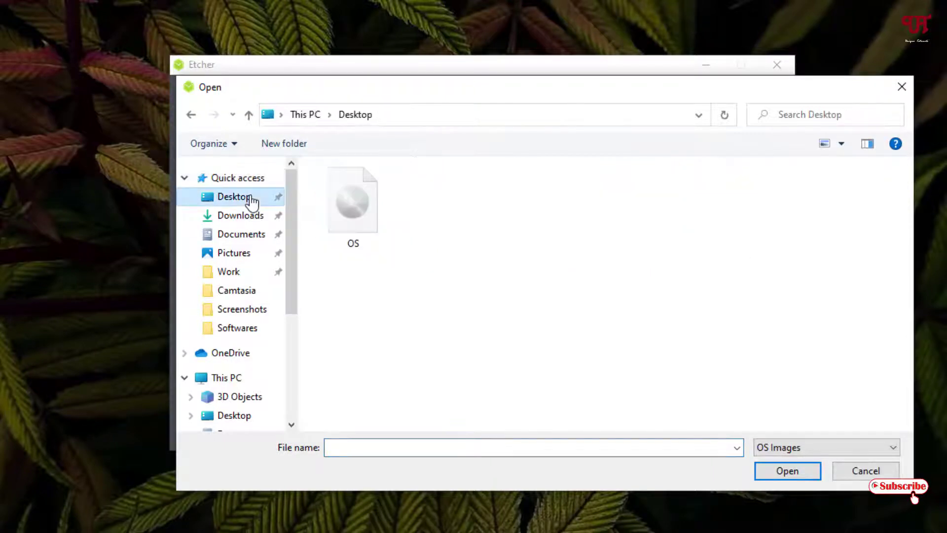
pyautogui.click(342, 212)
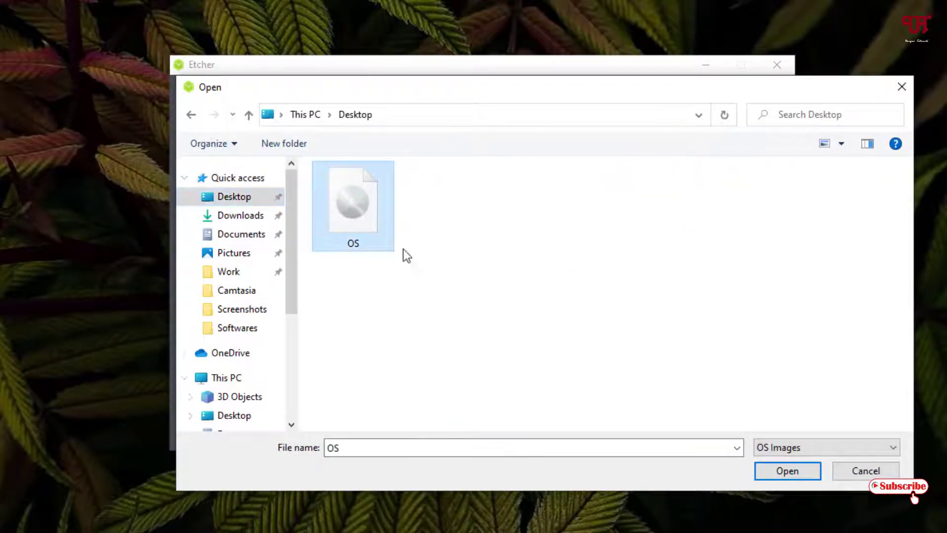
pyautogui.click(780, 469)
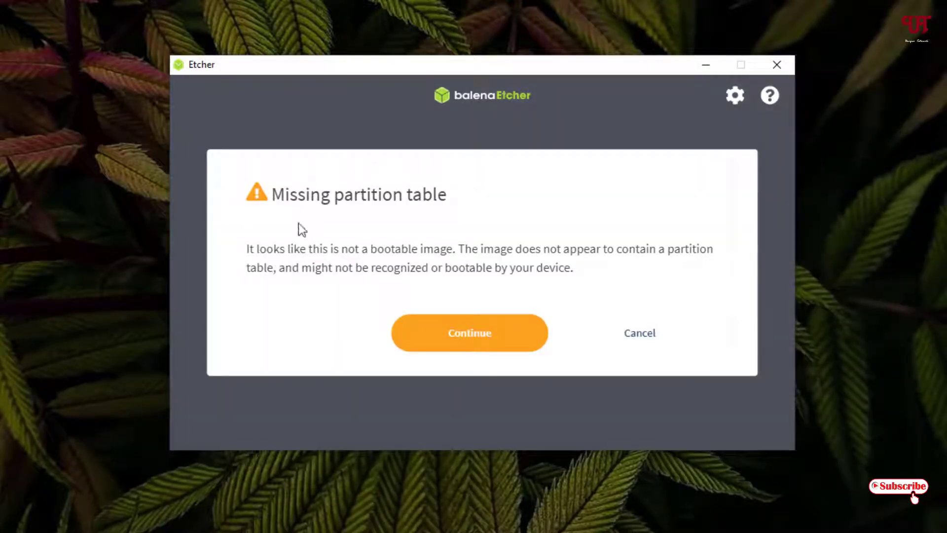
pyautogui.click(479, 334)
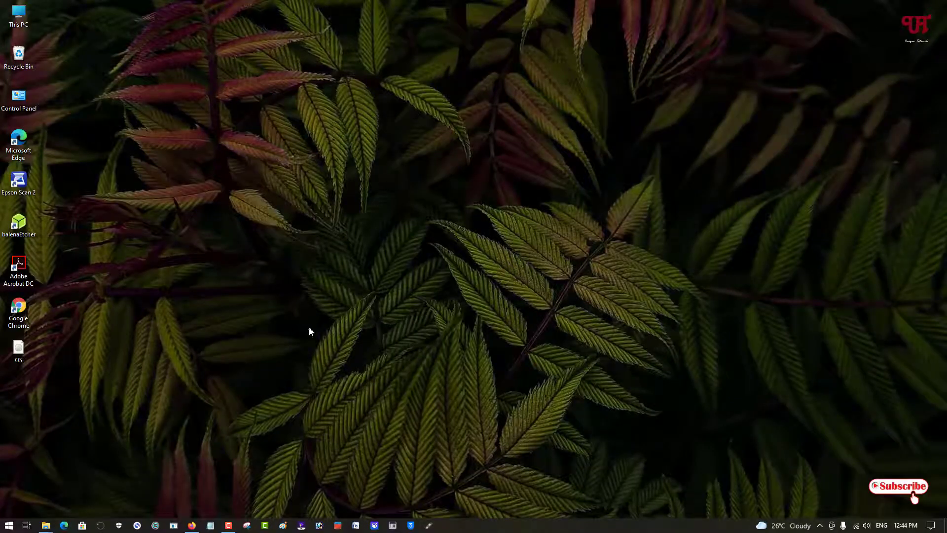
# - Open the Ventoy site from the browser's search results, review the 1.0.46 release's download assets on GitHub, and close the browser
pyautogui.click(192, 526)
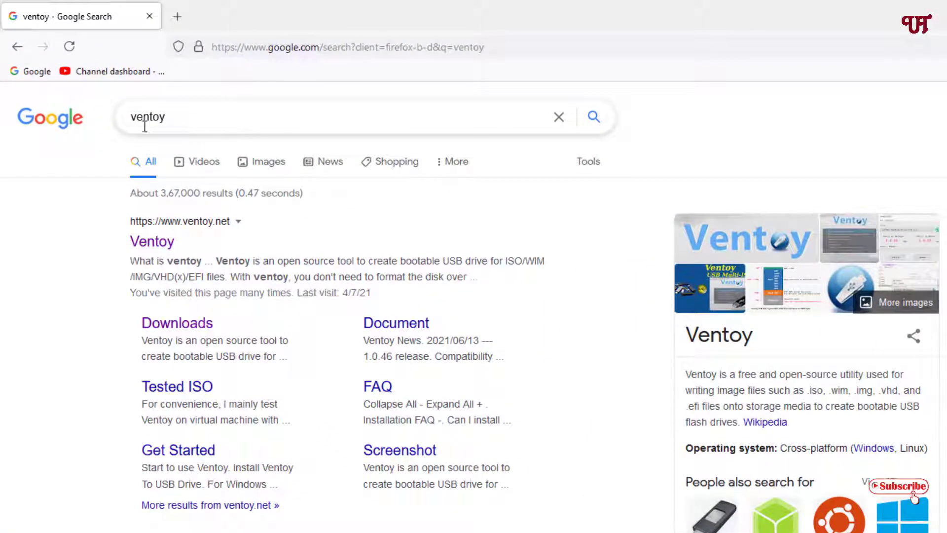
pyautogui.click(151, 244)
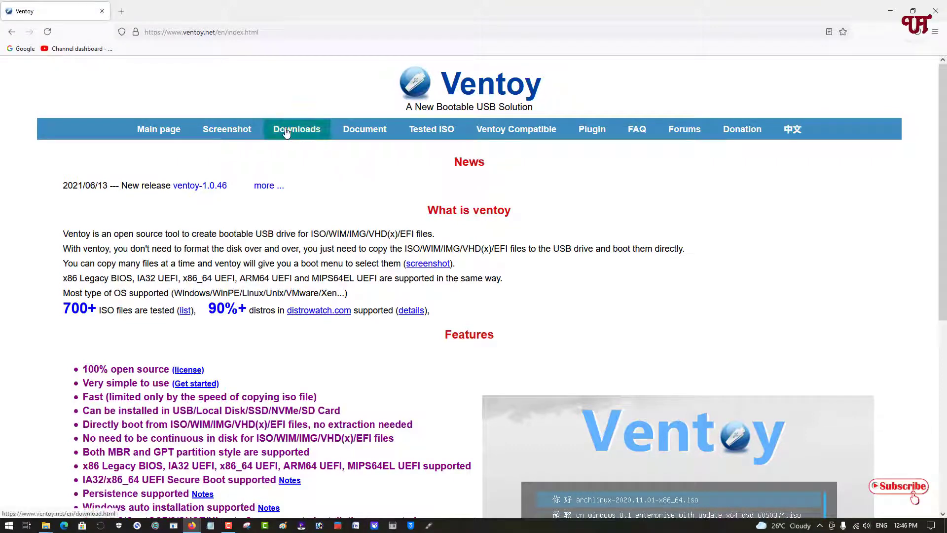
pyautogui.click(297, 130)
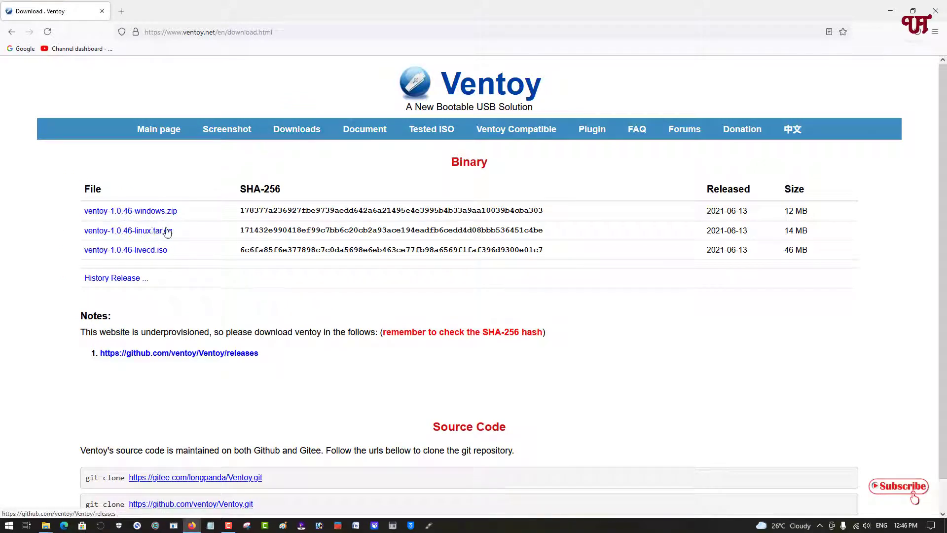
pyautogui.click(141, 217)
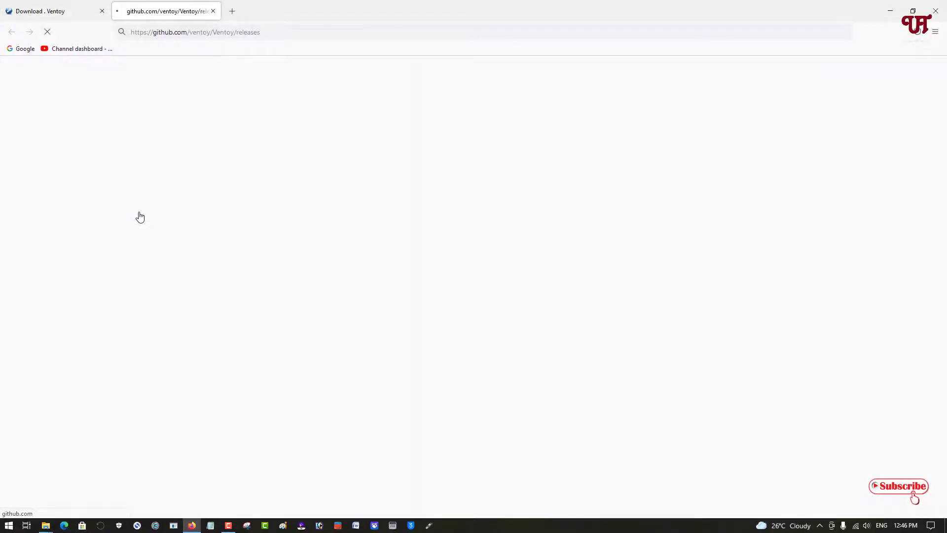
pyautogui.scroll(-2, 384, 310)
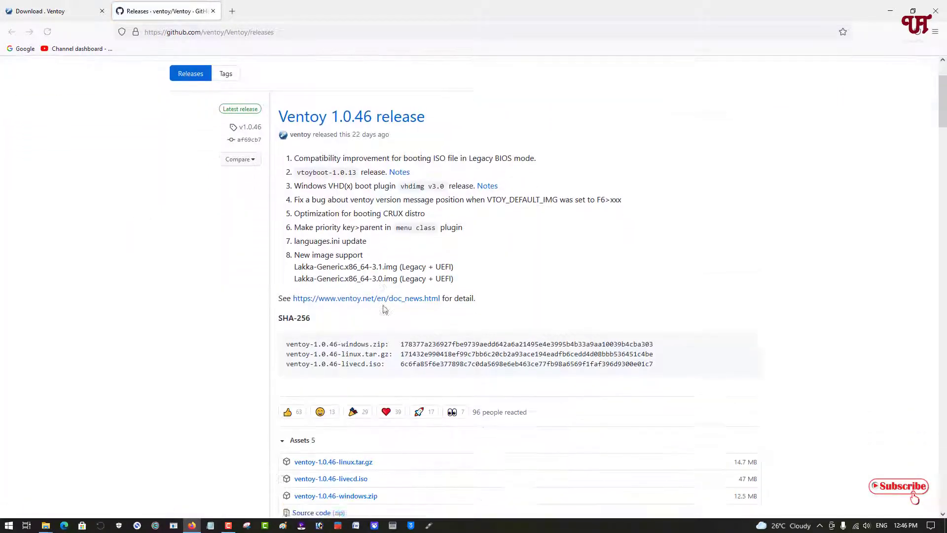
pyautogui.scroll(-3, 385, 309)
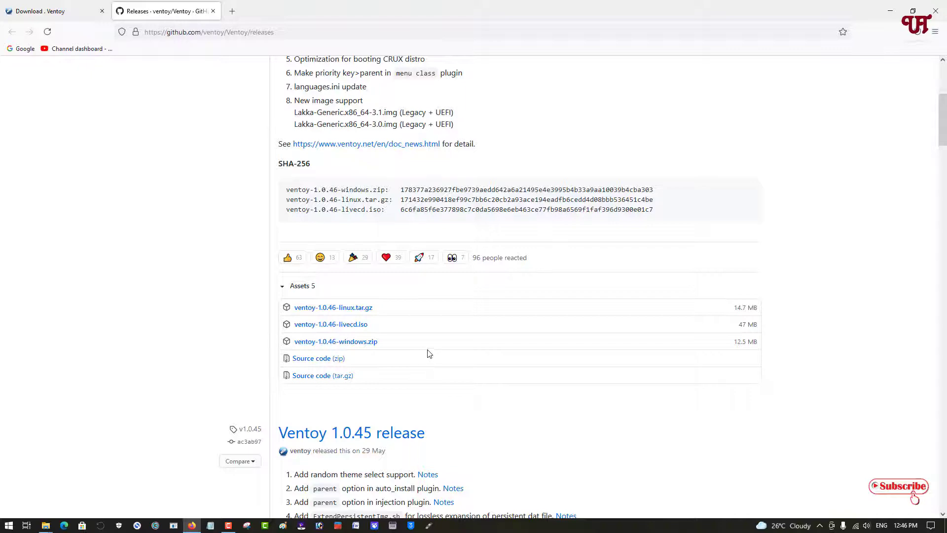
pyautogui.click(938, 14)
pyautogui.click(508, 116)
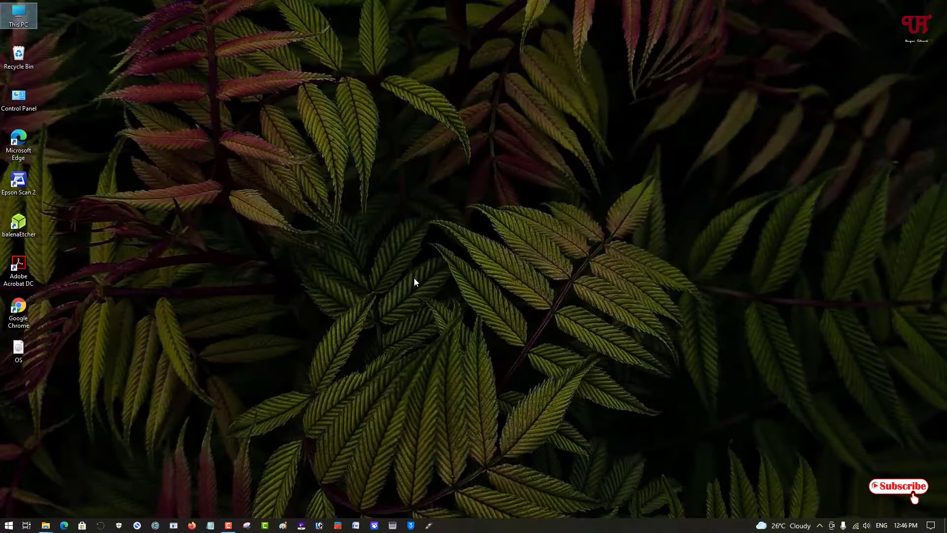
# - Extract the ventoy-1.0.46-windows archive into its own folder in Downloads and close the archive
pyautogui.moveTo(48, 525)
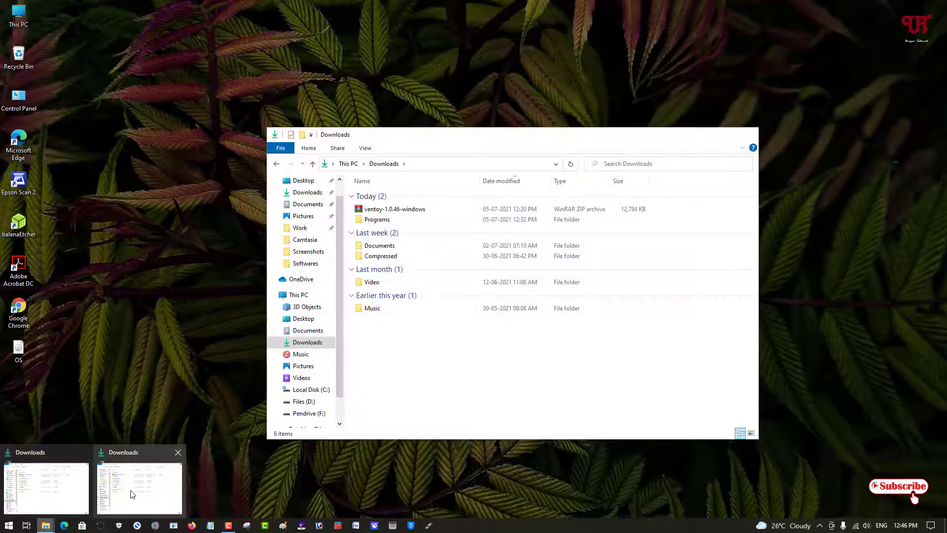
pyautogui.click(132, 494)
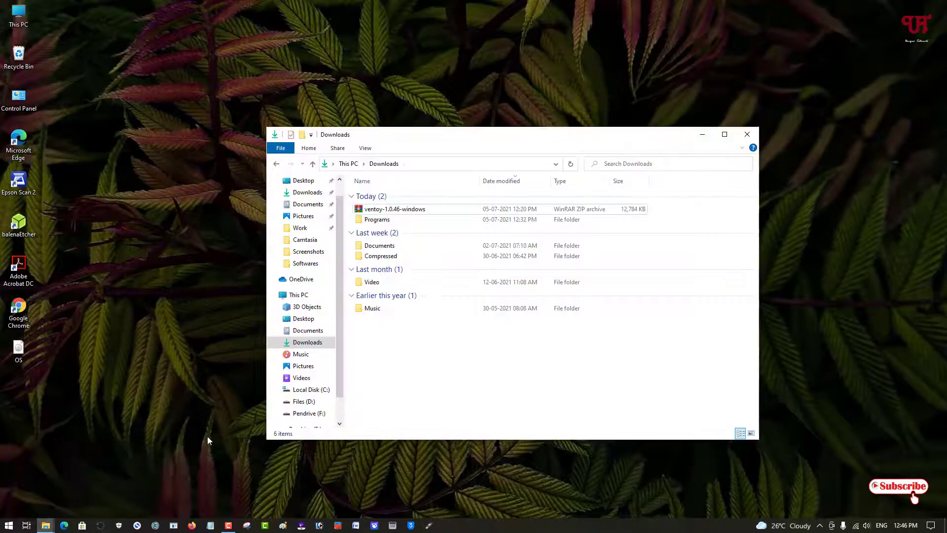
pyautogui.click(395, 211)
pyautogui.doubleClick(395, 210)
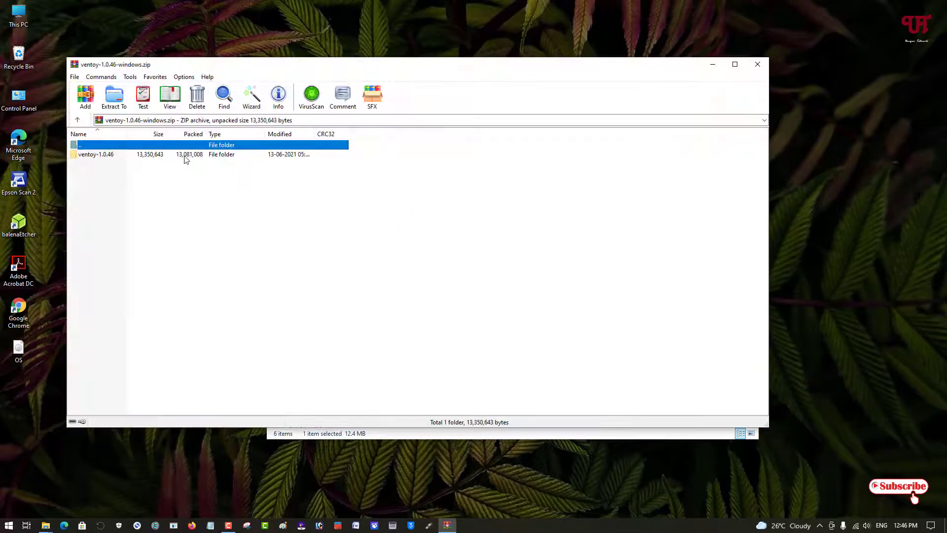
pyautogui.click(115, 98)
pyautogui.click(436, 348)
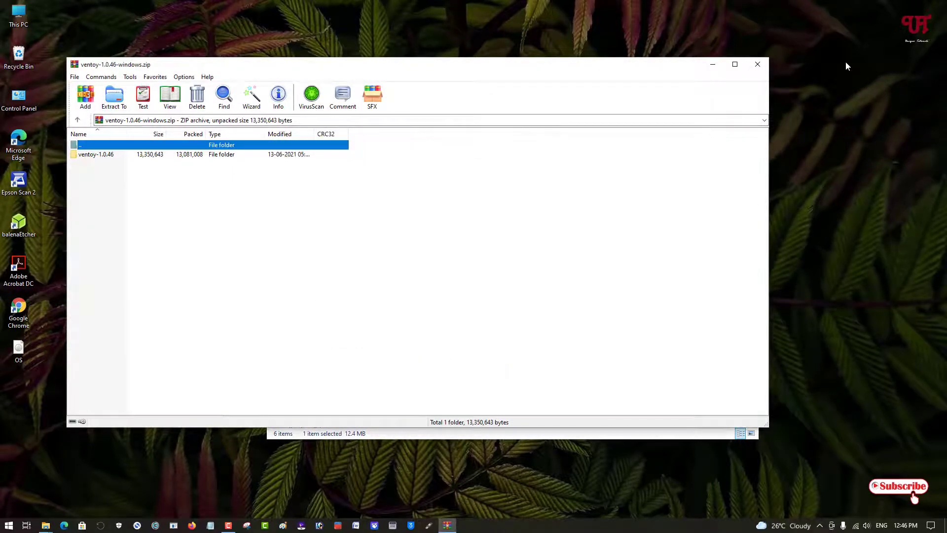
pyautogui.click(758, 64)
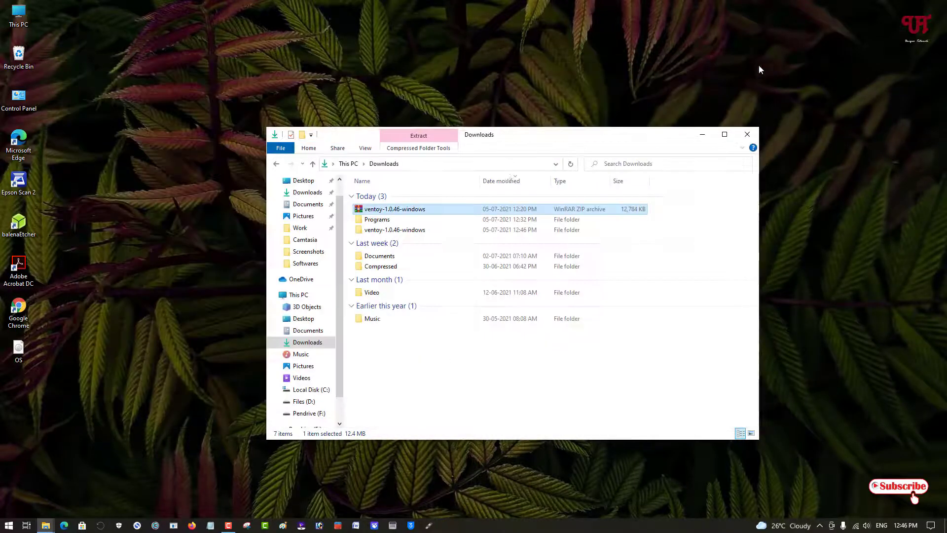
# - Run Ventoy2Disk as administrator from the extracted ventoy-1.0.46 folder and close the folder window
pyautogui.doubleClick(393, 231)
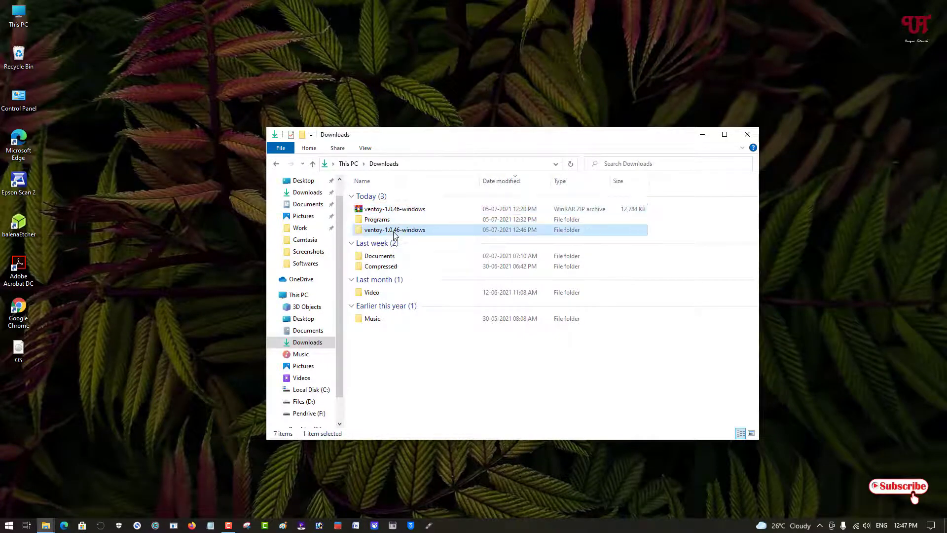
pyautogui.doubleClick(387, 196)
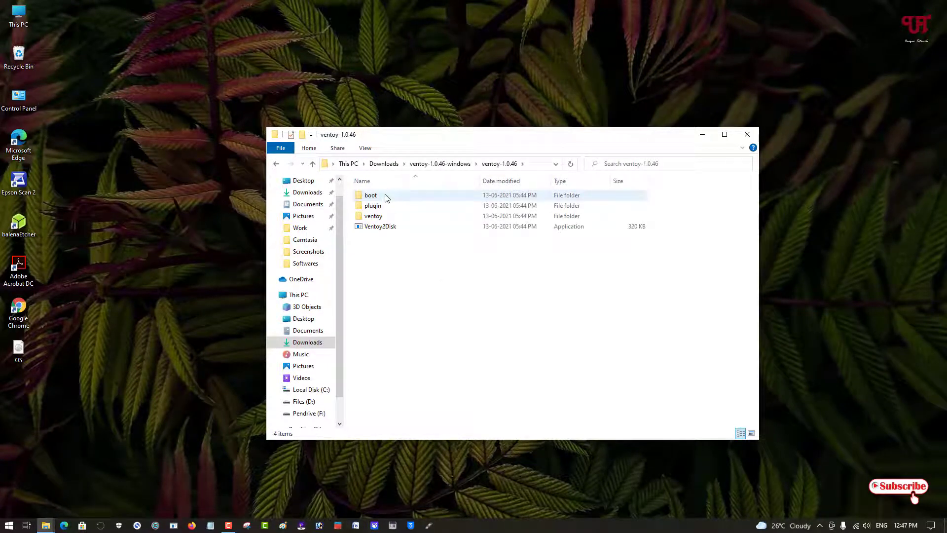
pyautogui.click(384, 226)
pyautogui.rightClick(383, 226)
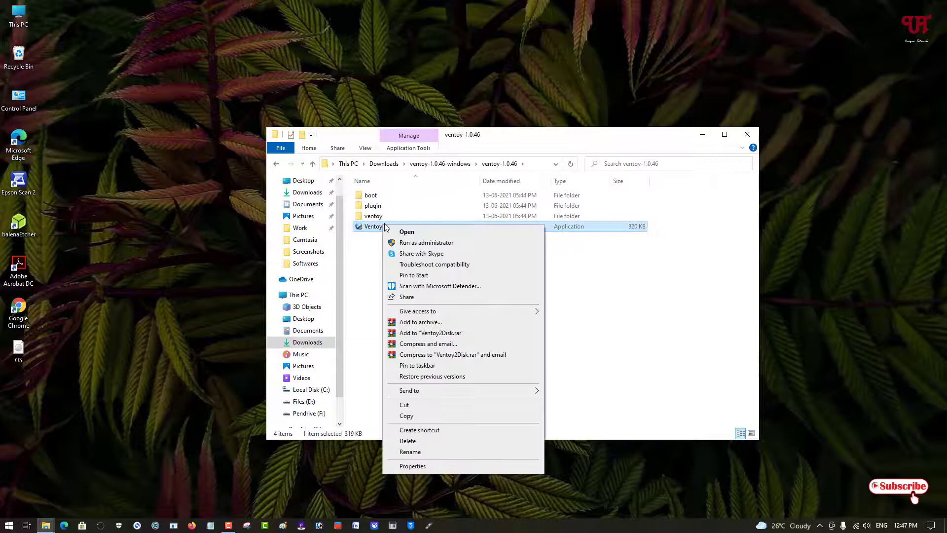
pyautogui.click(408, 245)
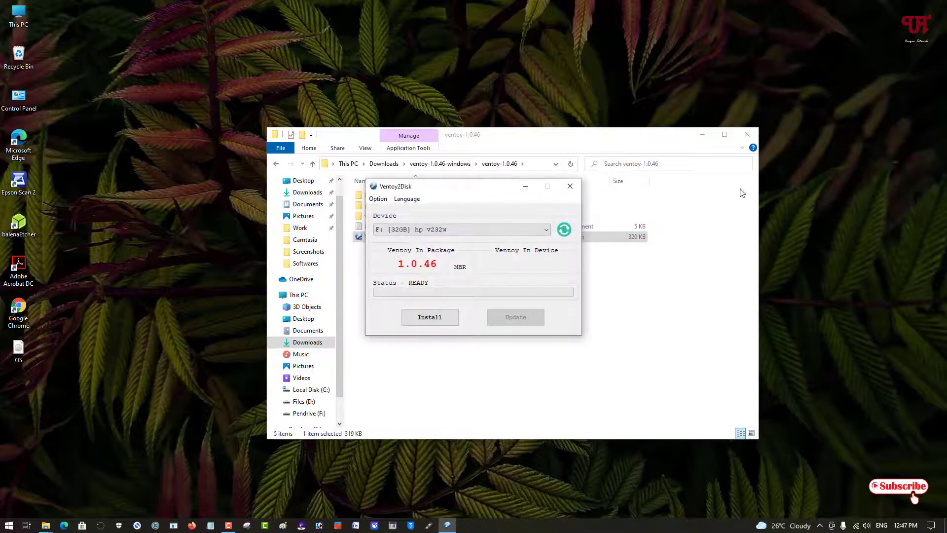
pyautogui.click(747, 134)
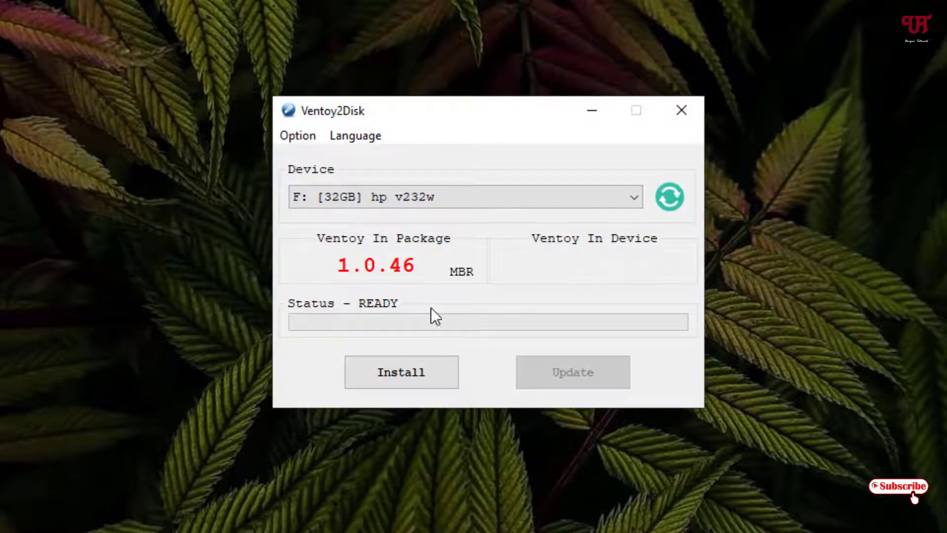
# - Install Ventoy on the F: [32GB] hp v232w drive, accepting both format warnings, and close Ventoy2Disk and the drive's window
pyautogui.click(395, 384)
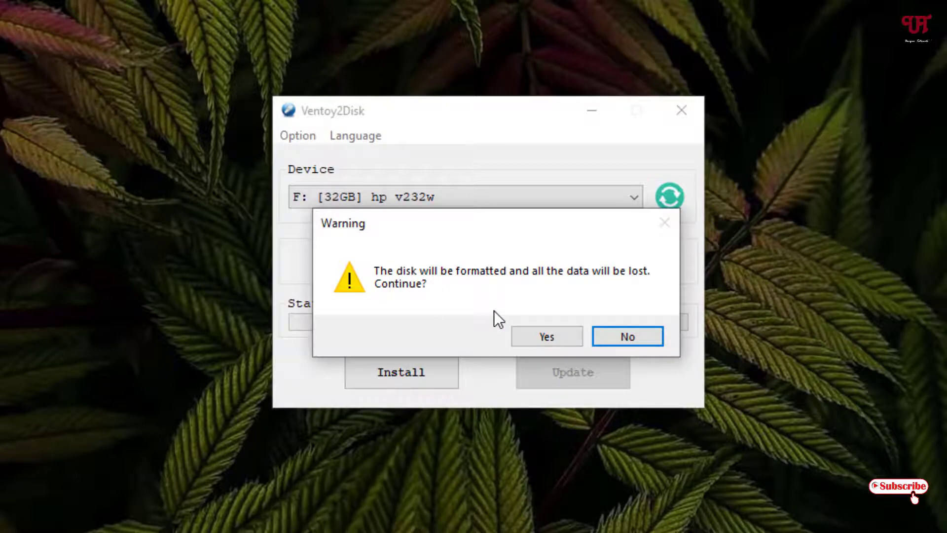
pyautogui.click(534, 335)
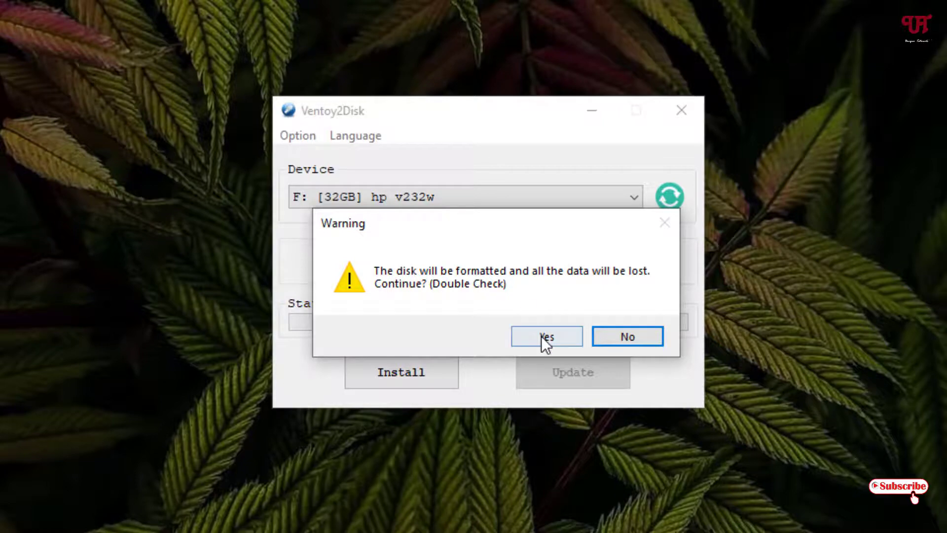
pyautogui.click(541, 336)
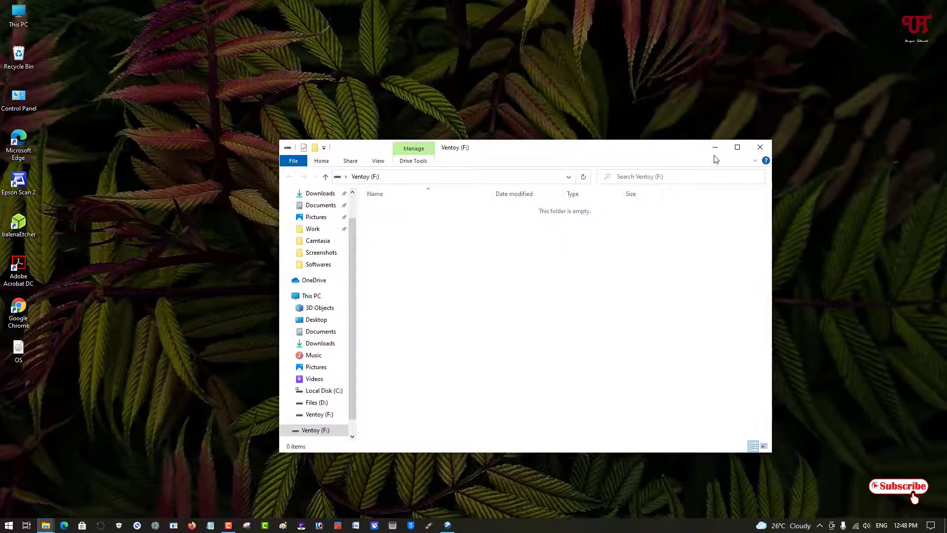
pyautogui.moveTo(594, 154); pyautogui.dragTo(513, 164)
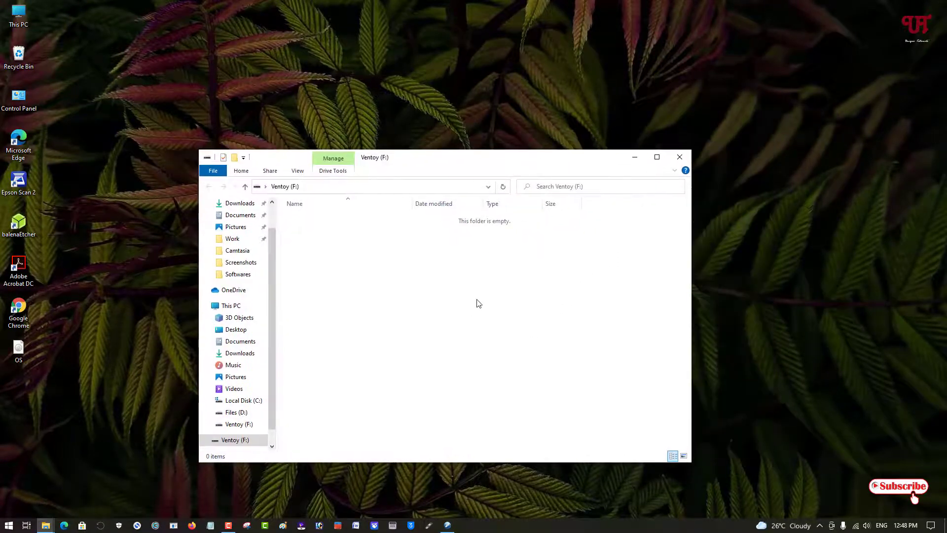
pyautogui.click(680, 157)
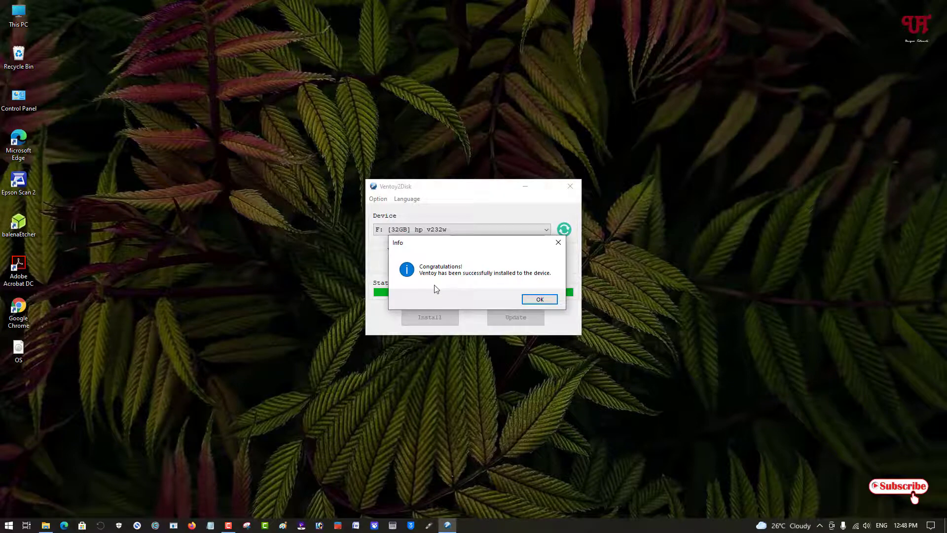
pyautogui.click(539, 300)
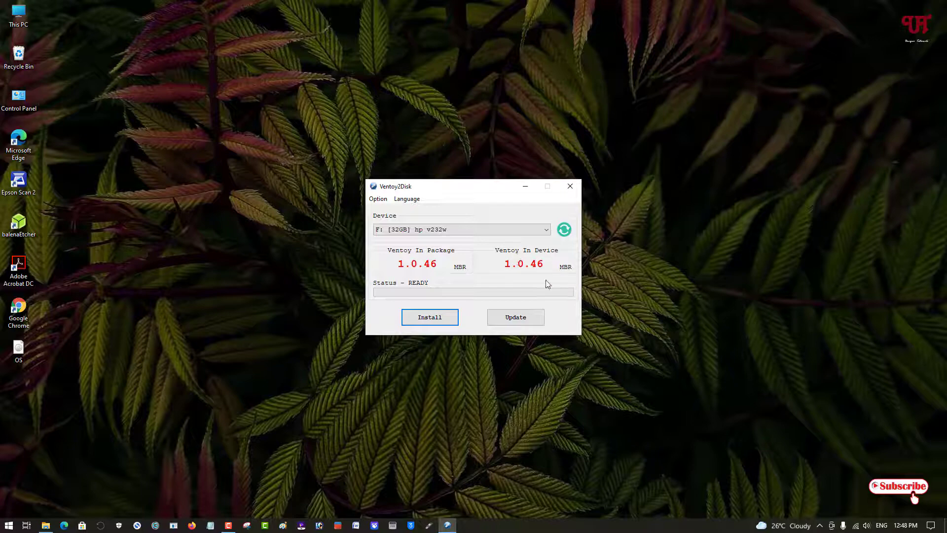
pyautogui.click(570, 186)
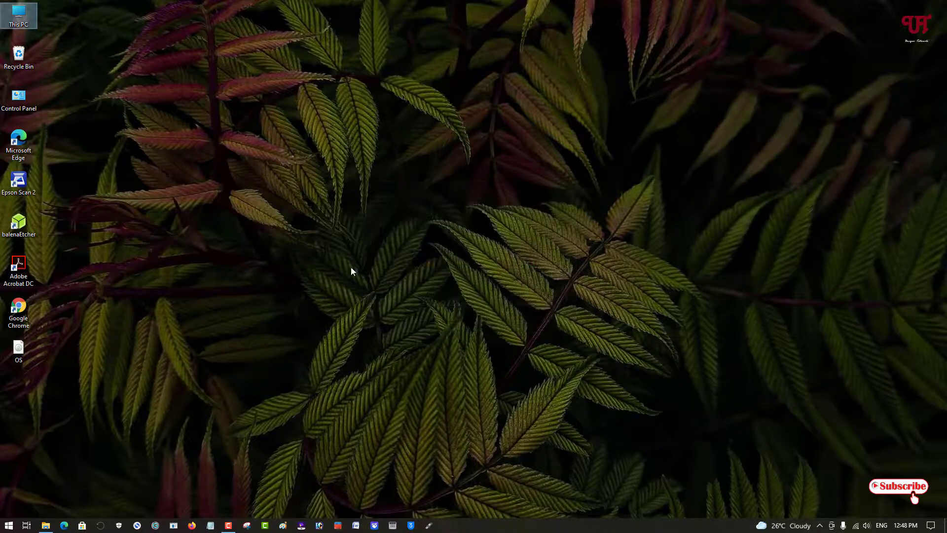
# - Open the Ventoy (F:) drive from This PC and select the OS image on the desktop for copying
pyautogui.doubleClick(12, 19)
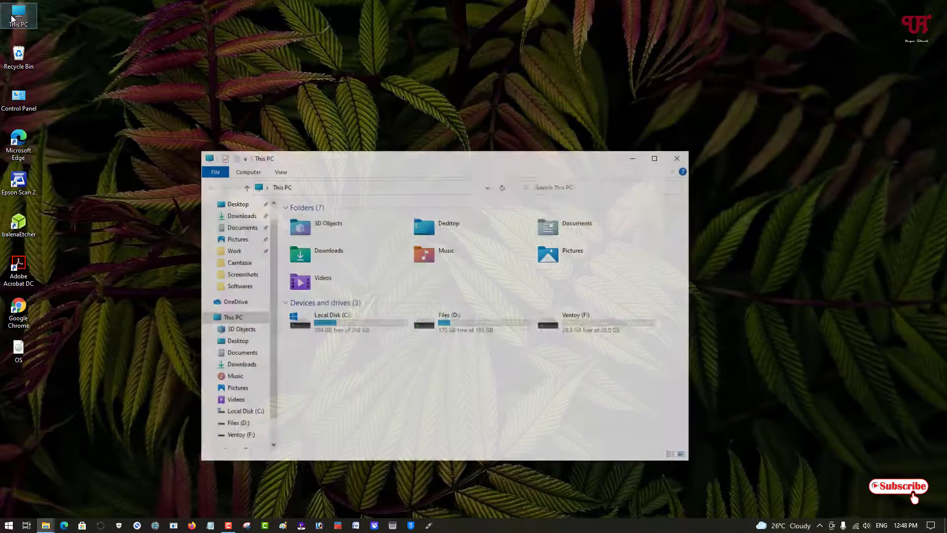
pyautogui.doubleClick(575, 334)
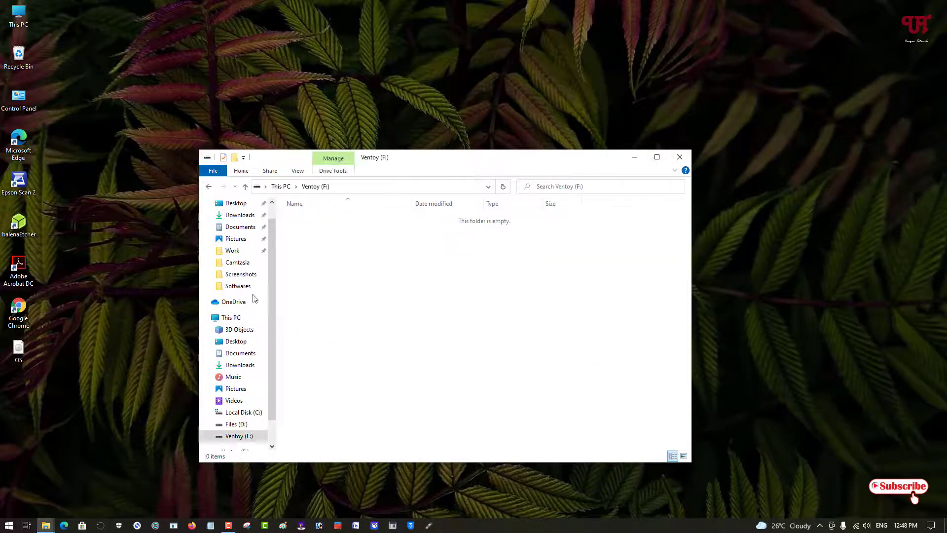
pyautogui.moveTo(14, 358); pyautogui.dragTo(116, 305)
pyautogui.moveTo(26, 359)
pyautogui.mouseDown()
pyautogui.moveTo(359, 334)
pyautogui.moveTo(17, 316)
pyautogui.moveTo(13, 356)
pyautogui.mouseUp()
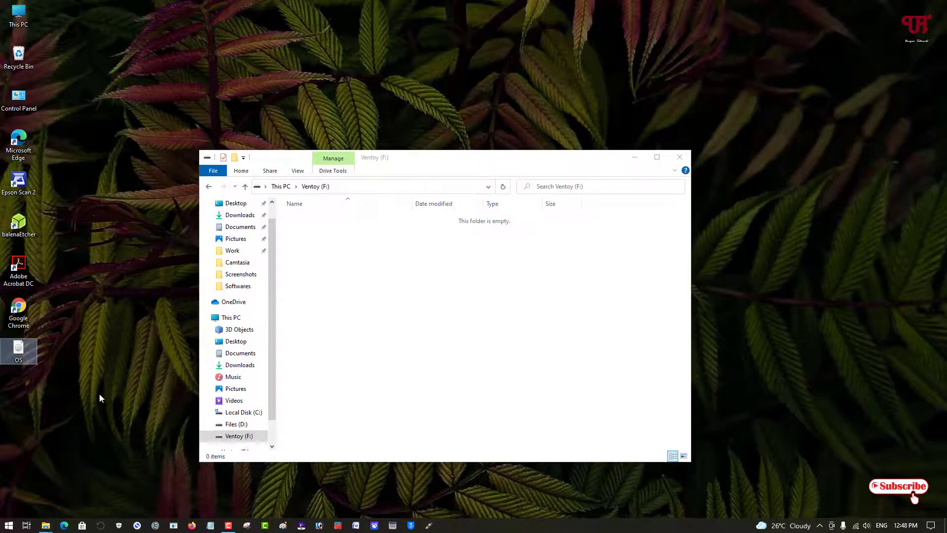